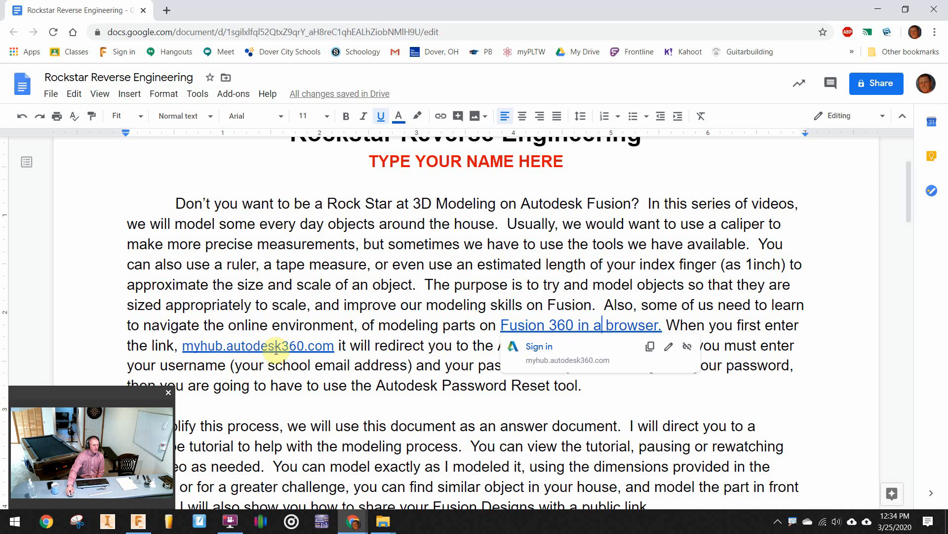
Open the Autodesk hub link from the document and sign in with the prefilled account e-mail and password.
{"action": "left_click", "coordinate": [540, 346]}
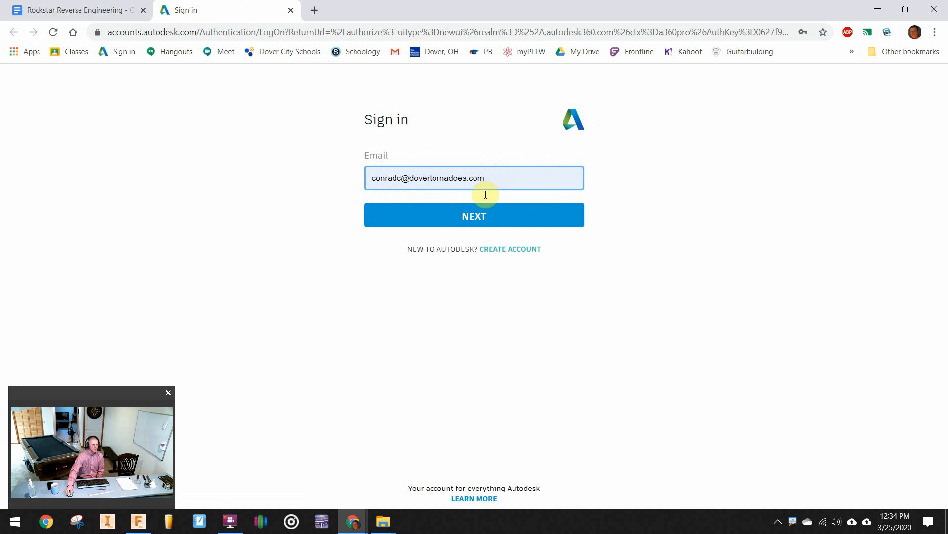
{"action": "left_click", "coordinate": [478, 222]}
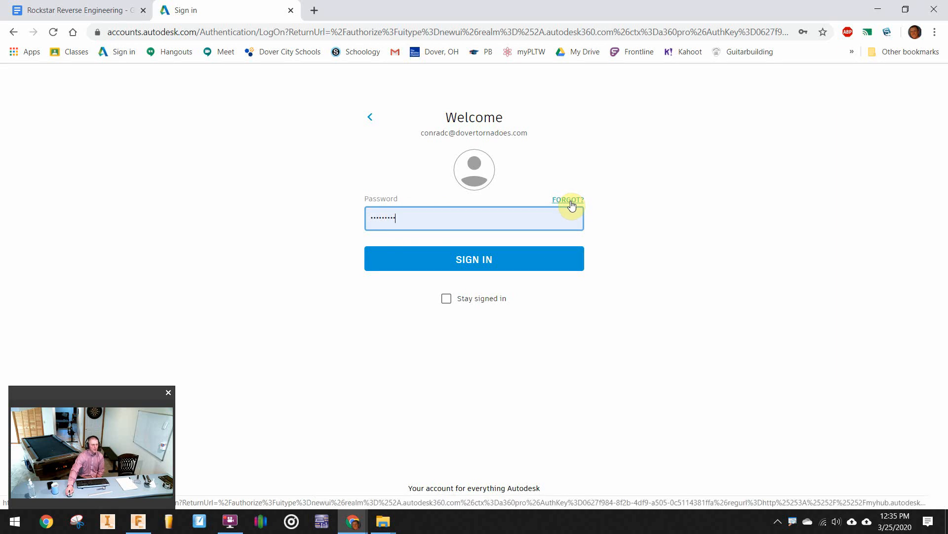
{"action": "left_click", "coordinate": [490, 262]}
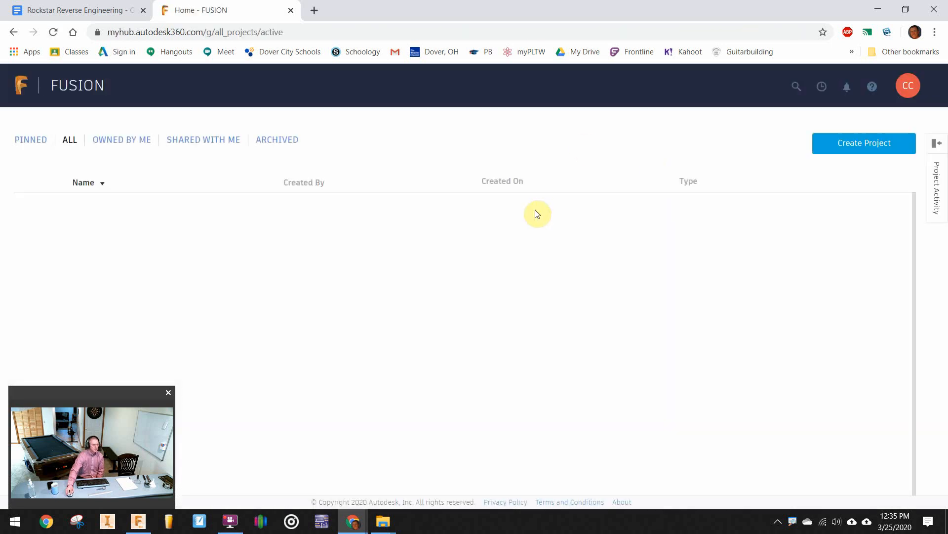
Create a new project named Rockstar Engineering with the default avatar.
{"action": "scroll", "coordinate": [186, 277], "scroll_direction": "down", "scroll_amount": 5}
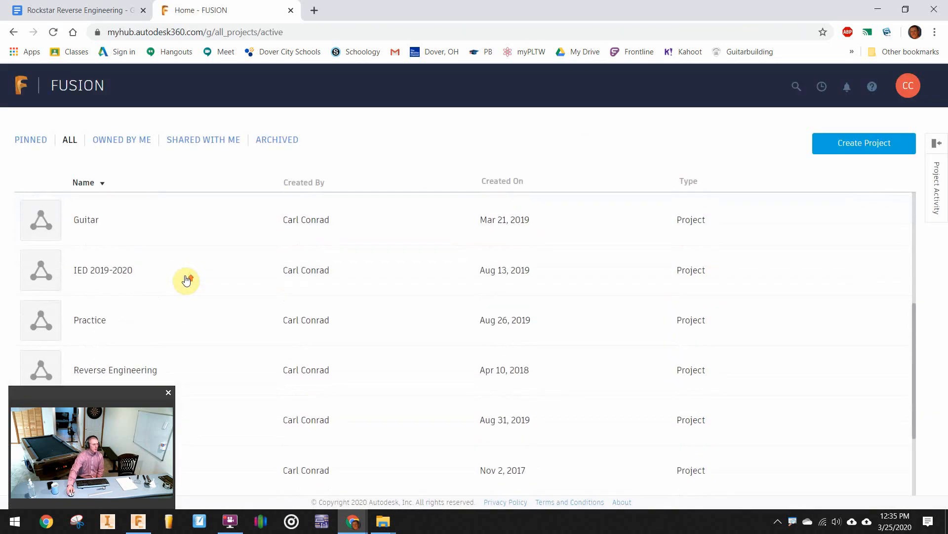
{"action": "scroll", "coordinate": [186, 280], "scroll_direction": "up", "scroll_amount": 6}
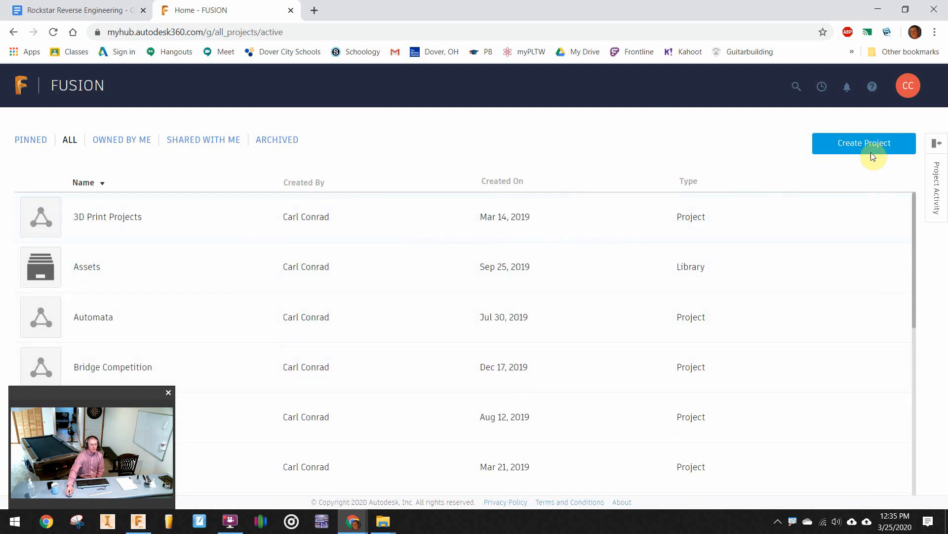
{"action": "left_click", "coordinate": [860, 147]}
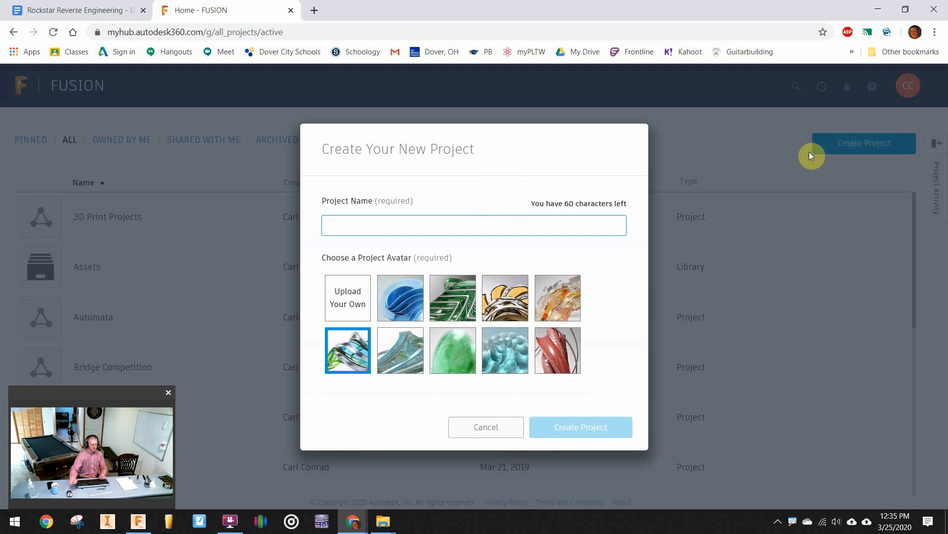
{"action": "type", "text": "Ro"}
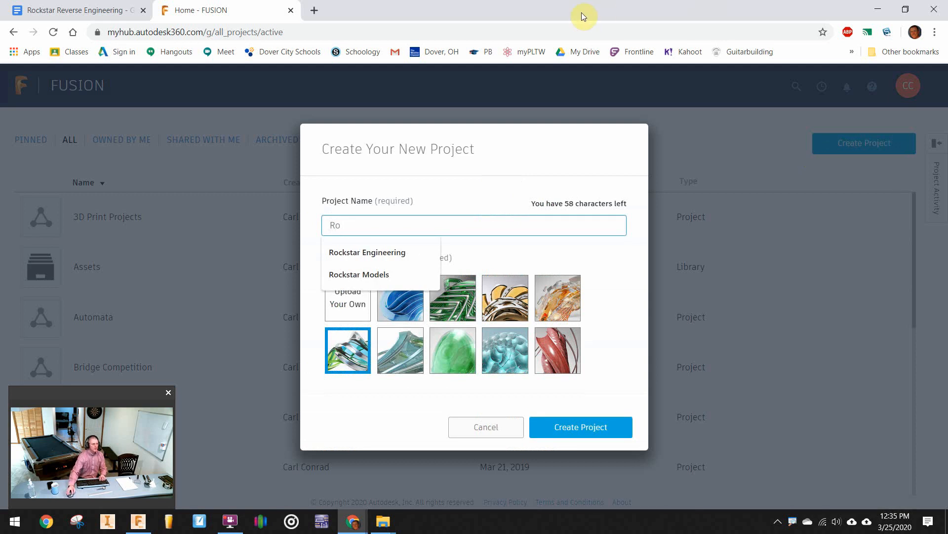
{"action": "left_click", "coordinate": [387, 252]}
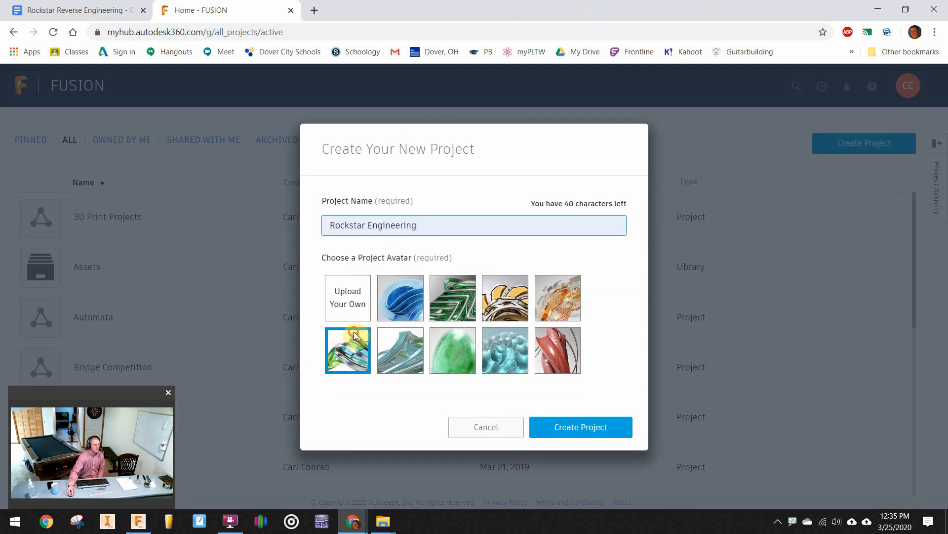
{"action": "left_click", "coordinate": [597, 426]}
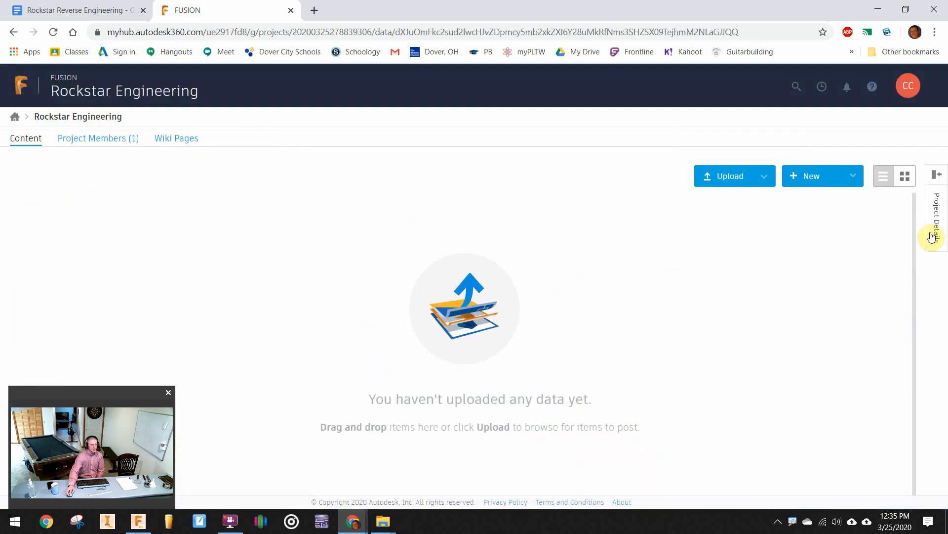
Create a new Fusion design in the Rockstar Engineering project and save it as Measuring Spoon.
{"action": "left_click", "coordinate": [853, 178]}
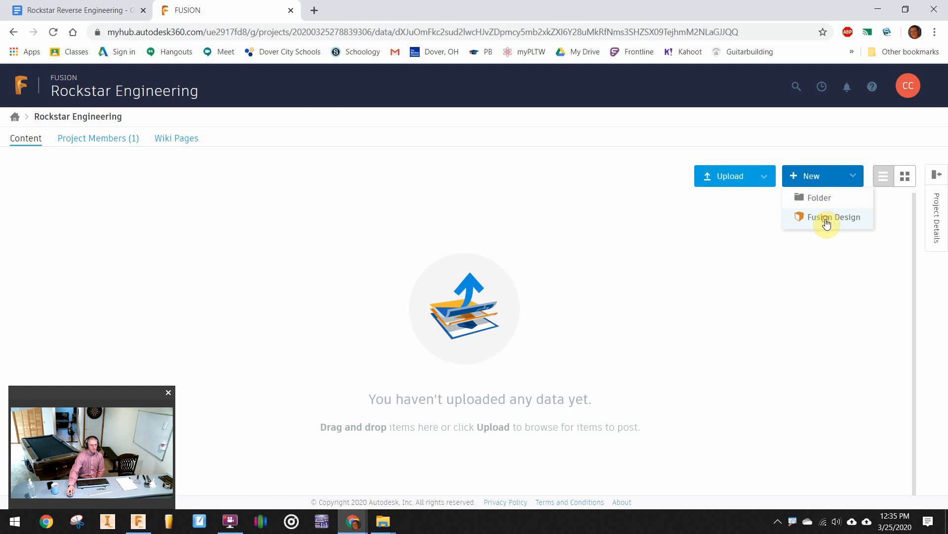
{"action": "left_click", "coordinate": [827, 222]}
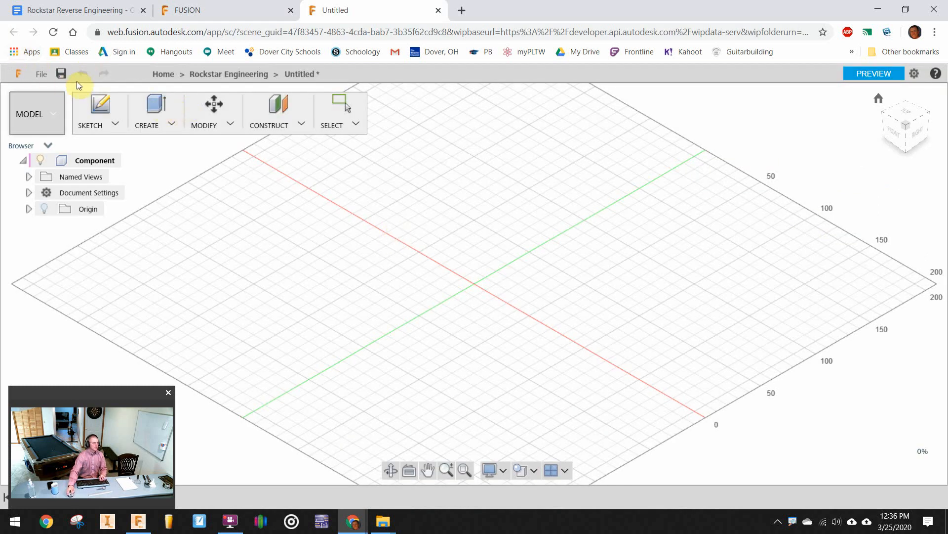
{"action": "left_click", "coordinate": [61, 73]}
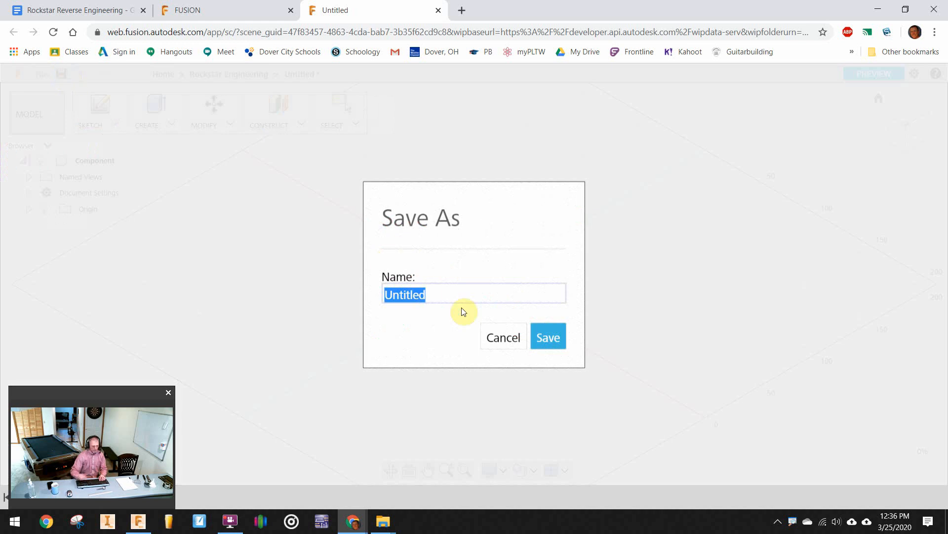
{"action": "type", "text": "Meas"}
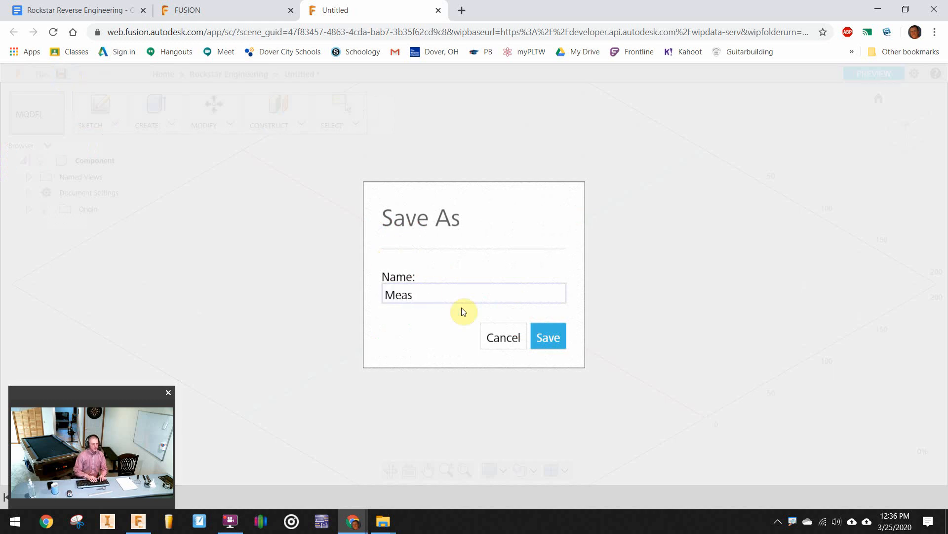
{"action": "type", "text": "uring Spoon"}
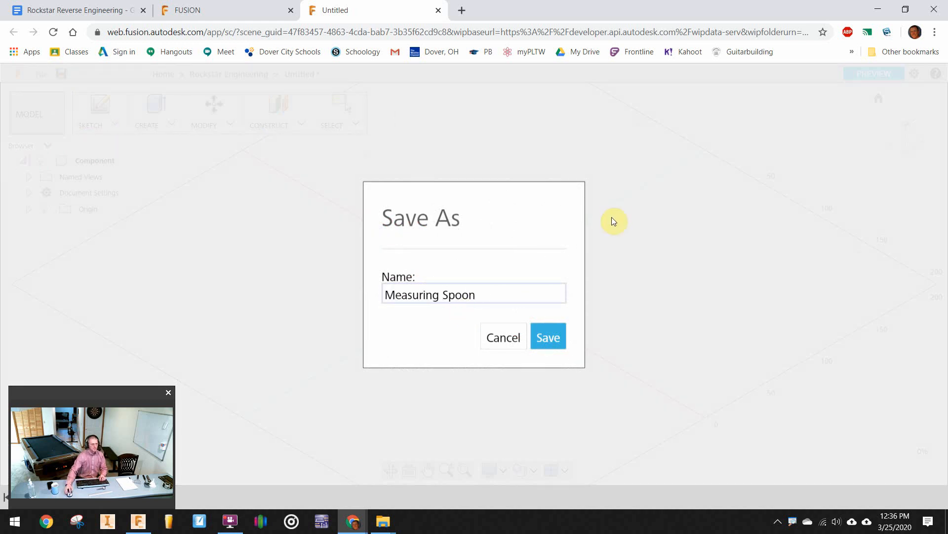
{"action": "left_click", "coordinate": [548, 336]}
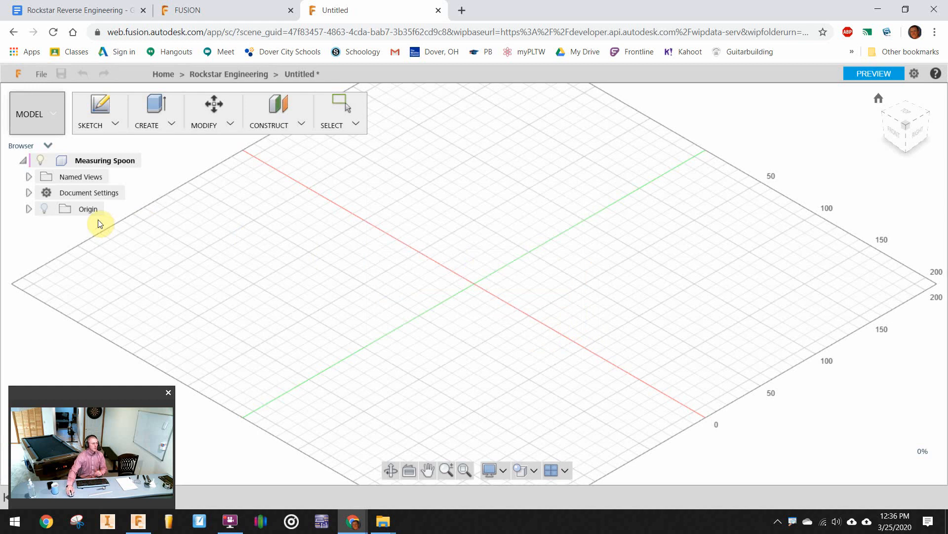
Change the document's unit type to inches (in).
{"action": "left_click", "coordinate": [27, 193]}
{"action": "mouse_move", "coordinate": [94, 211]}
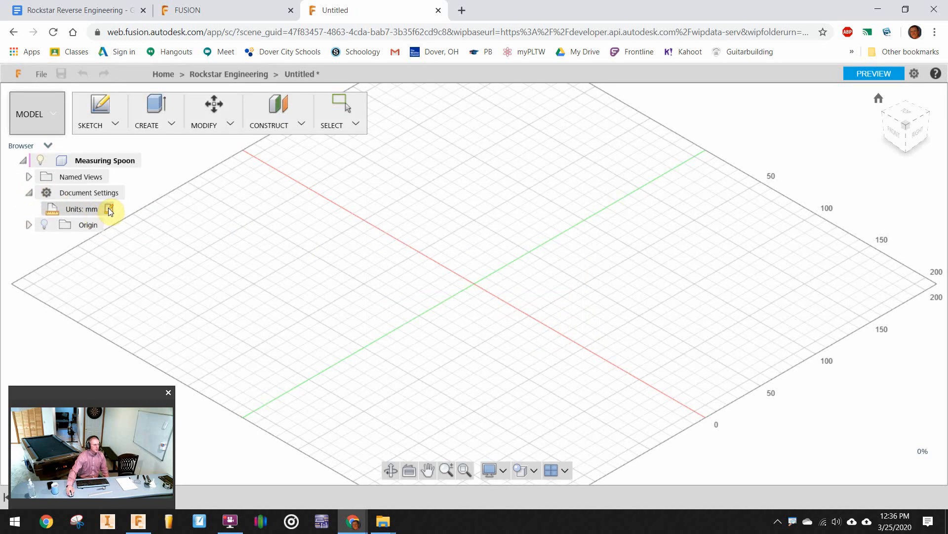
{"action": "left_click", "coordinate": [109, 209]}
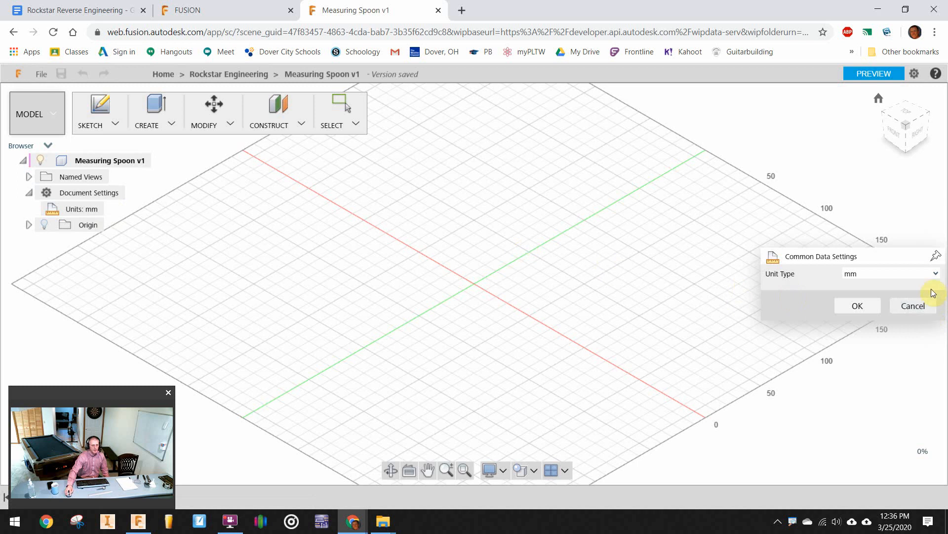
{"action": "left_click", "coordinate": [932, 274]}
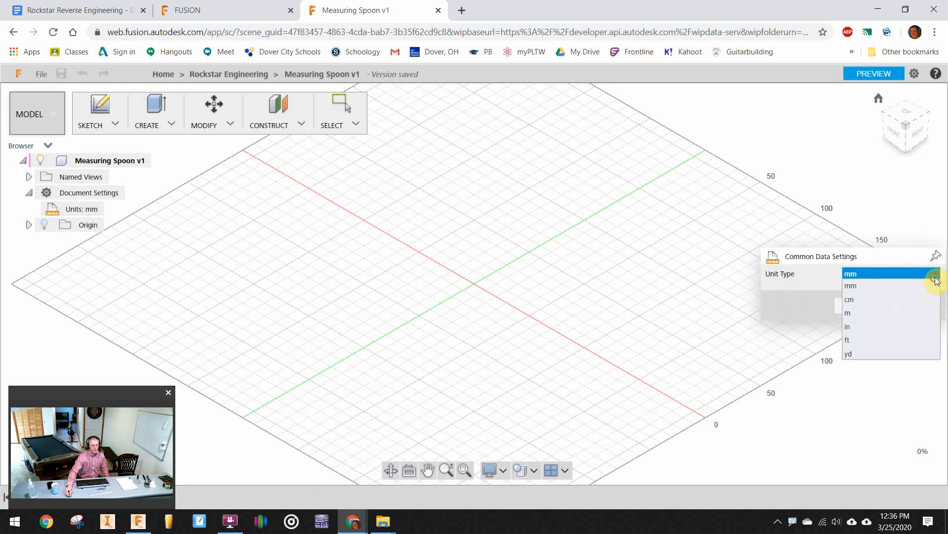
{"action": "left_click", "coordinate": [847, 326]}
{"action": "left_click", "coordinate": [860, 316]}
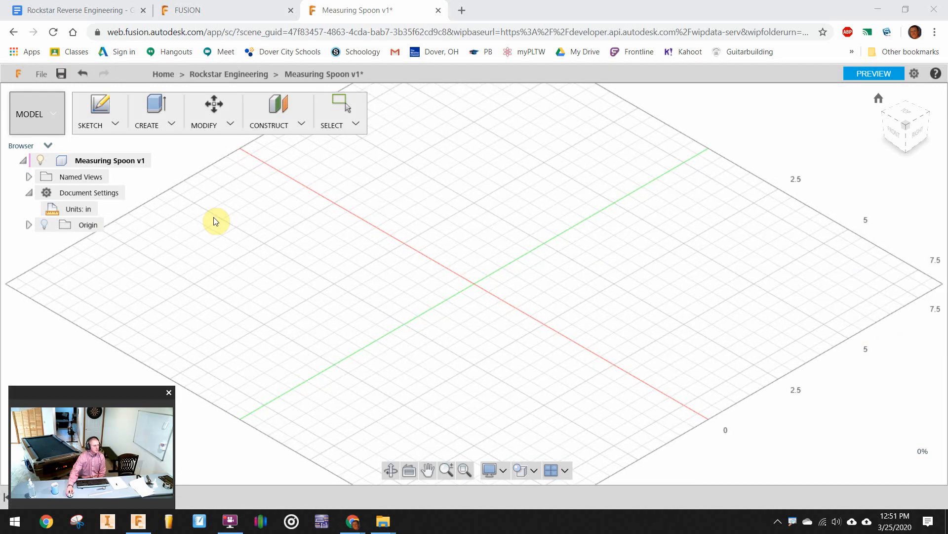
{"action": "left_click", "coordinate": [112, 122]}
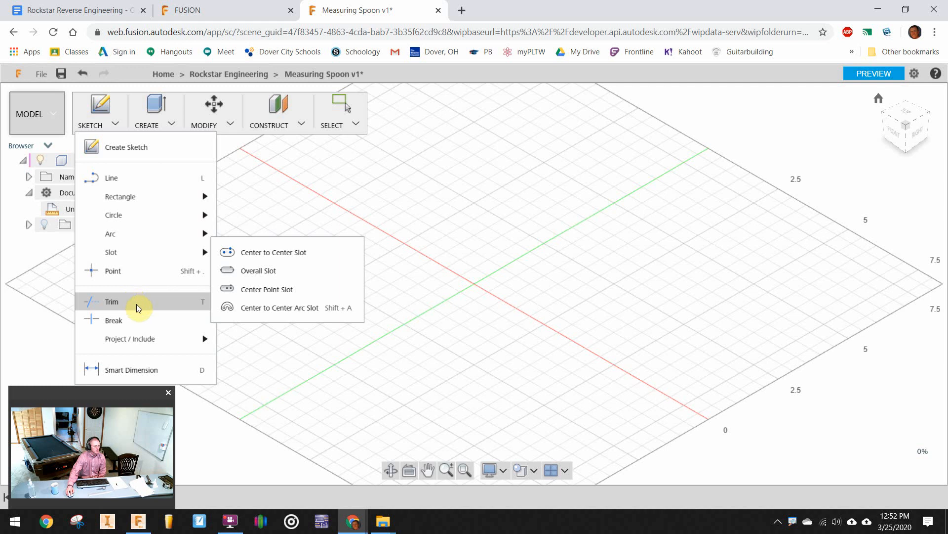
{"action": "mouse_move", "coordinate": [190, 345]}
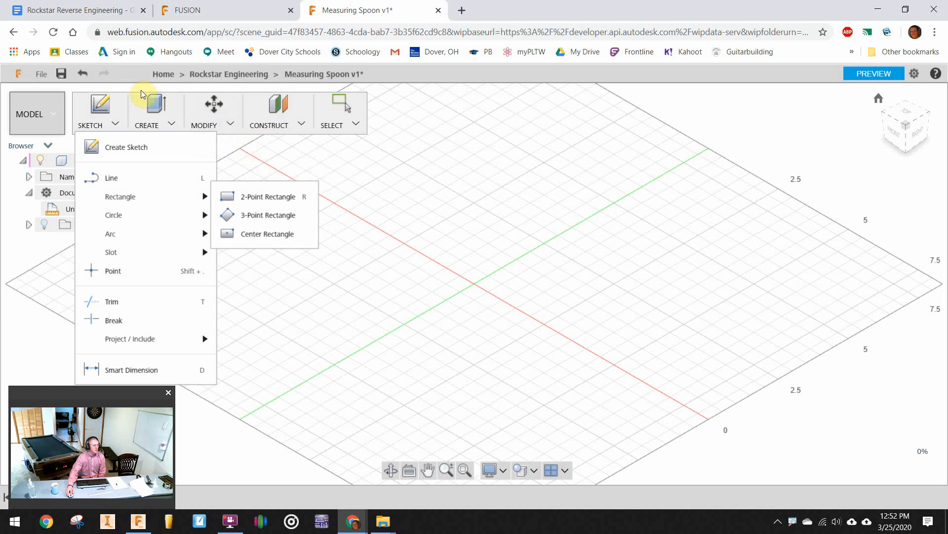
{"action": "left_click", "coordinate": [346, 171]}
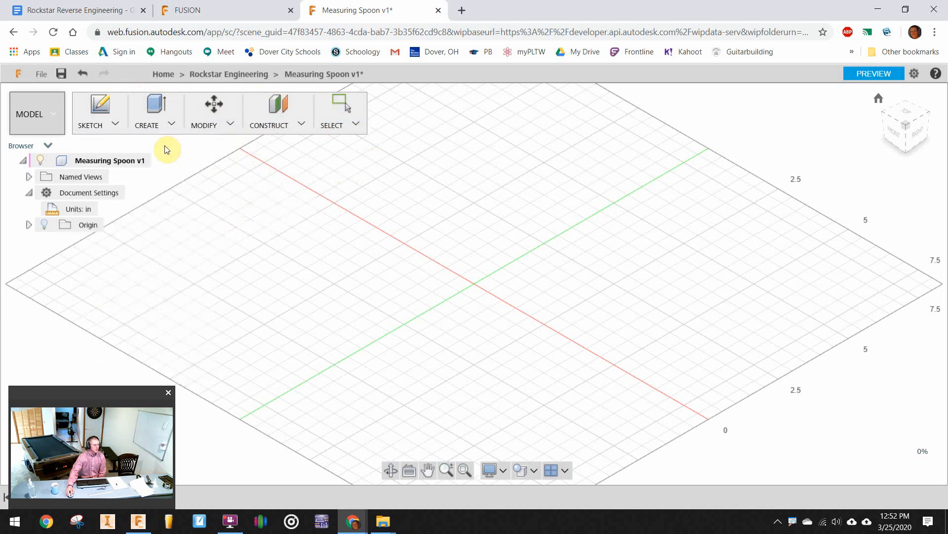
Create a new sketch on the horizontal origin plane.
{"action": "left_click", "coordinate": [120, 126]}
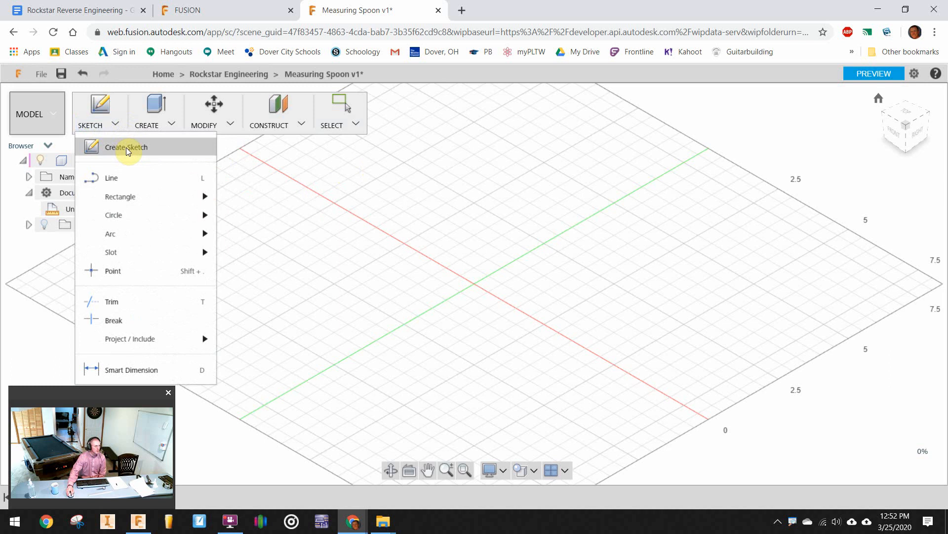
{"action": "left_click", "coordinate": [126, 147]}
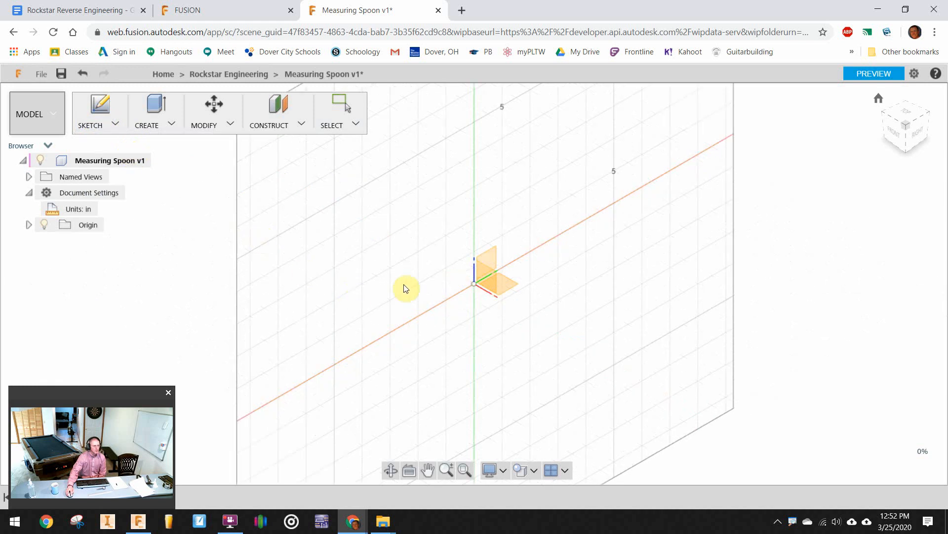
{"action": "left_click", "coordinate": [481, 282]}
{"action": "left_click", "coordinate": [487, 274]}
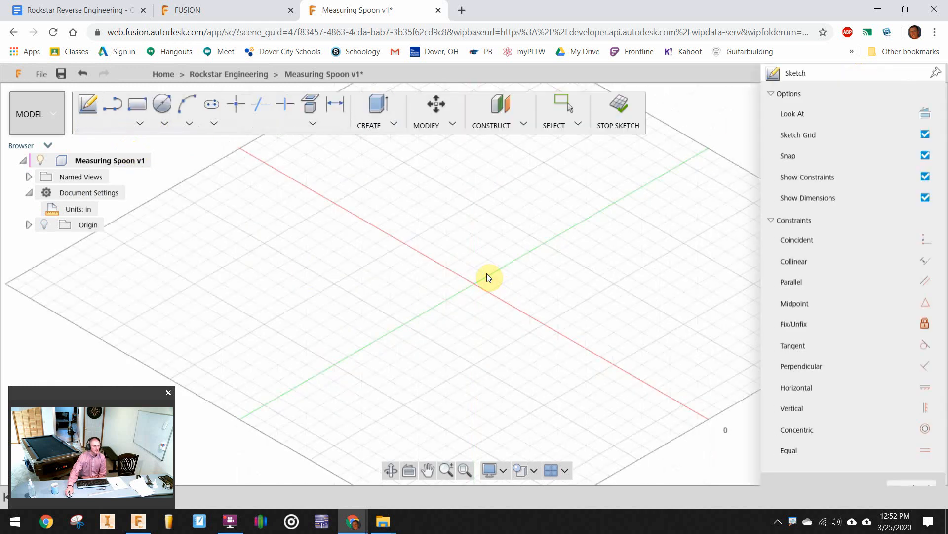
Sketch a circle centred on the origin with a diameter of 1.25 in.
{"action": "left_click", "coordinate": [163, 105]}
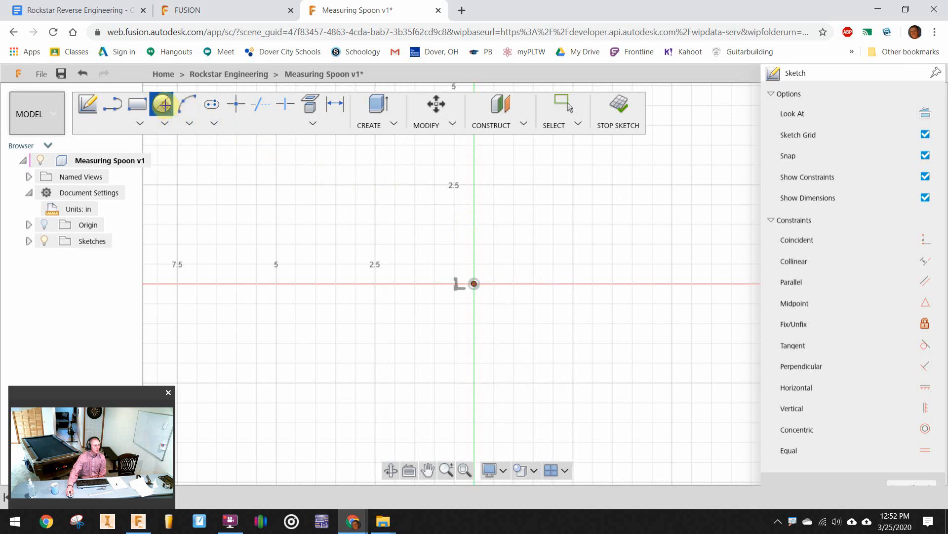
{"action": "left_click", "coordinate": [475, 283]}
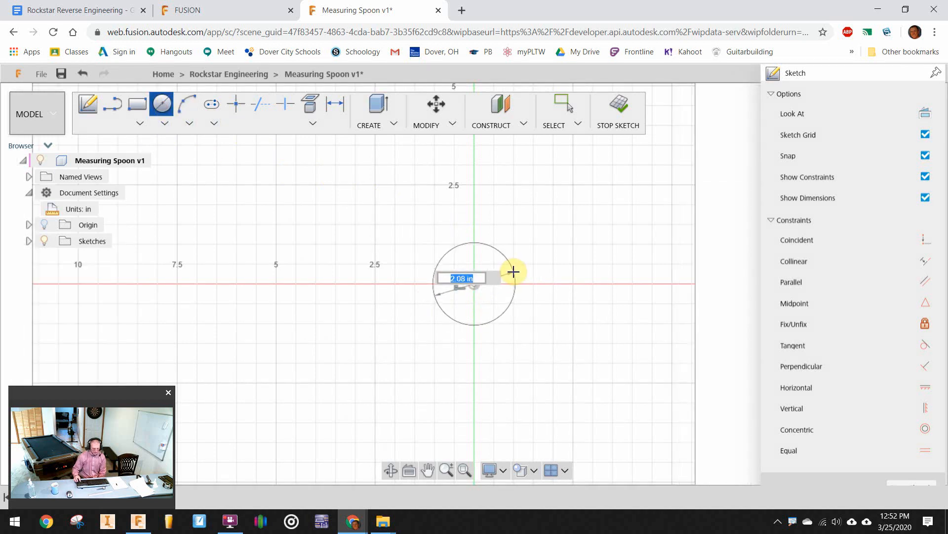
{"action": "type", "text": "1"}
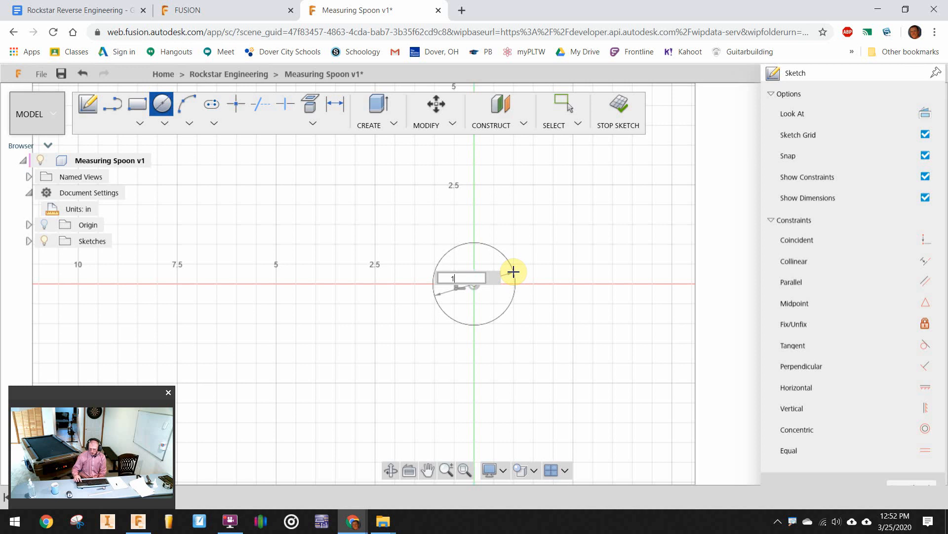
{"action": "type", "text": ".25"}
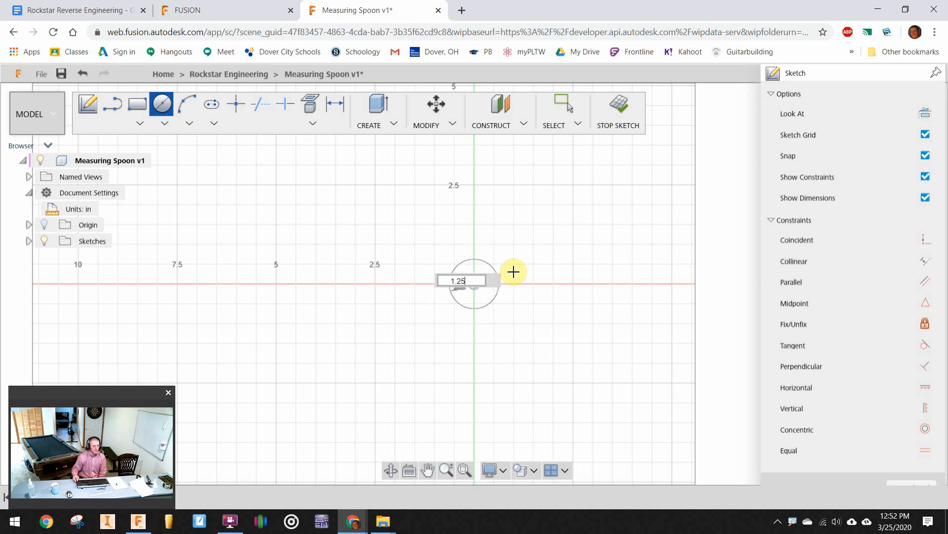
{"action": "key", "text": "Return"}
{"action": "scroll", "coordinate": [477, 303], "scroll_direction": "up", "scroll_amount": 4}
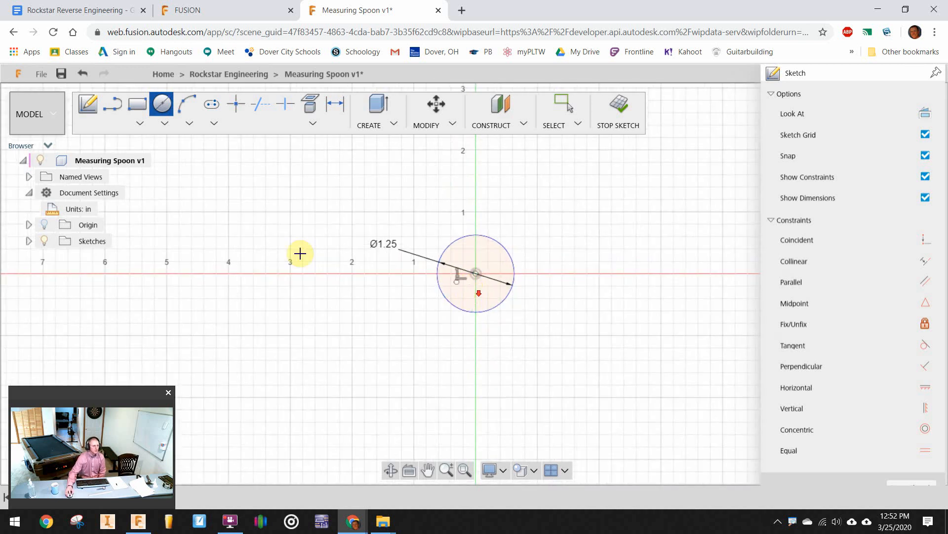
Draw two perpendicular lines from the circle's centre to its edge, one horizontal to the right and one vertical downward.
{"action": "left_click", "coordinate": [112, 104]}
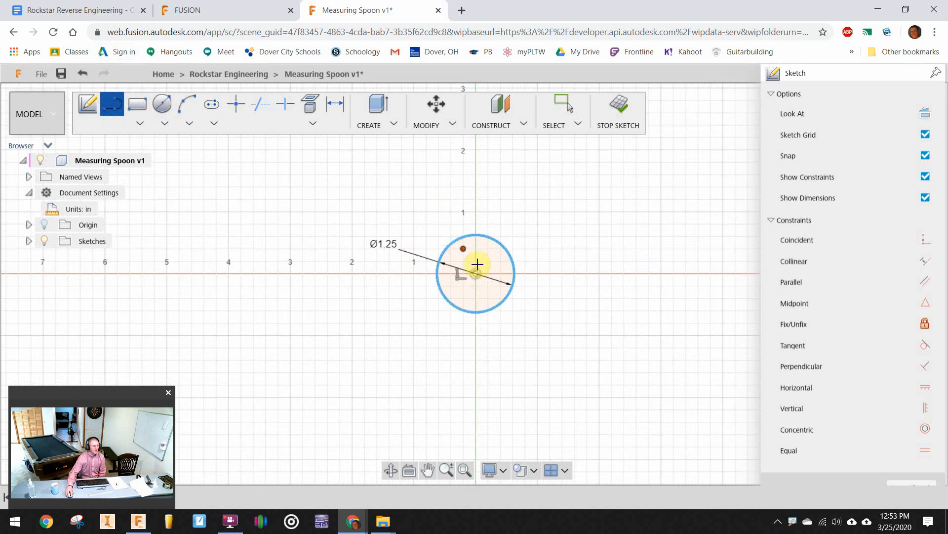
{"action": "left_click", "coordinate": [475, 273]}
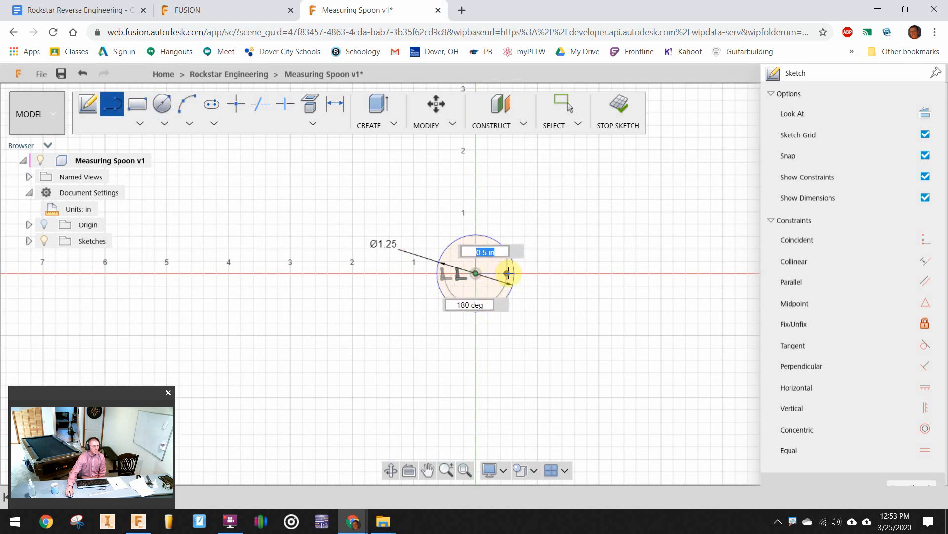
{"action": "left_click", "coordinate": [515, 273]}
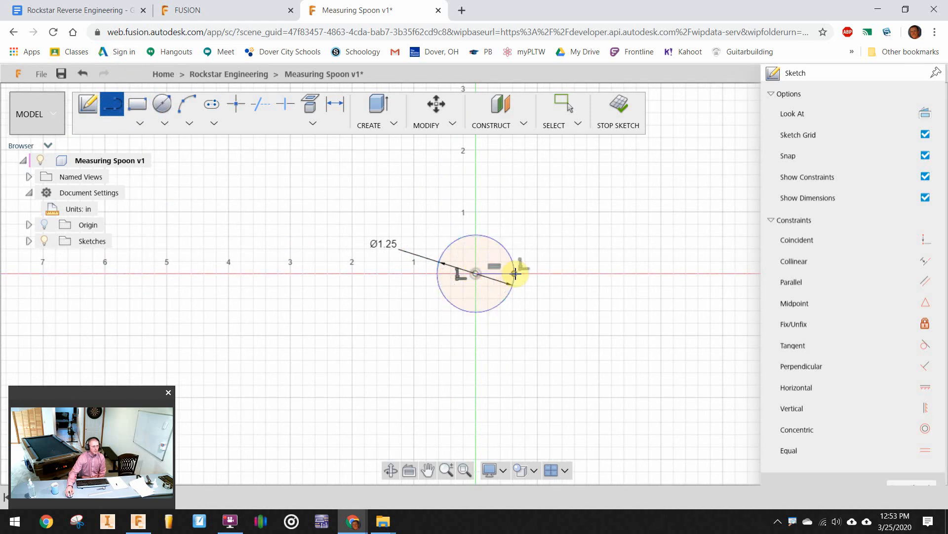
{"action": "left_click", "coordinate": [475, 273]}
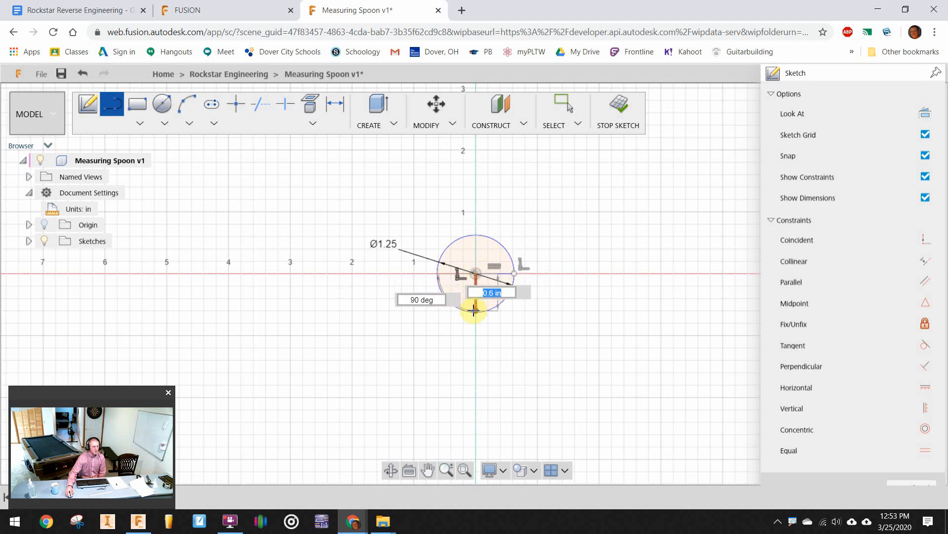
{"action": "left_click", "coordinate": [473, 312]}
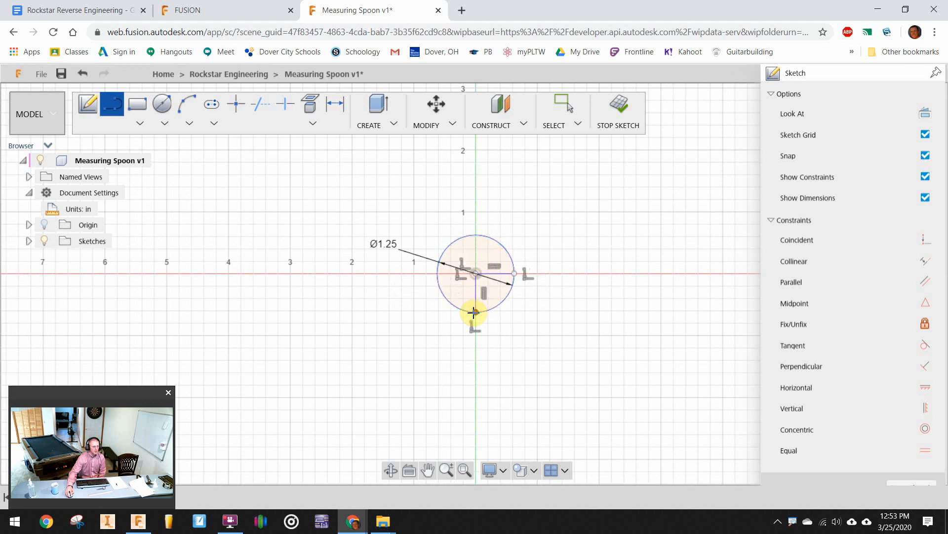
Trim the circle down to the lower-right quarter between the two lines and finish the sketch.
{"action": "right_click", "coordinate": [496, 333]}
{"action": "key", "text": "Escape"}
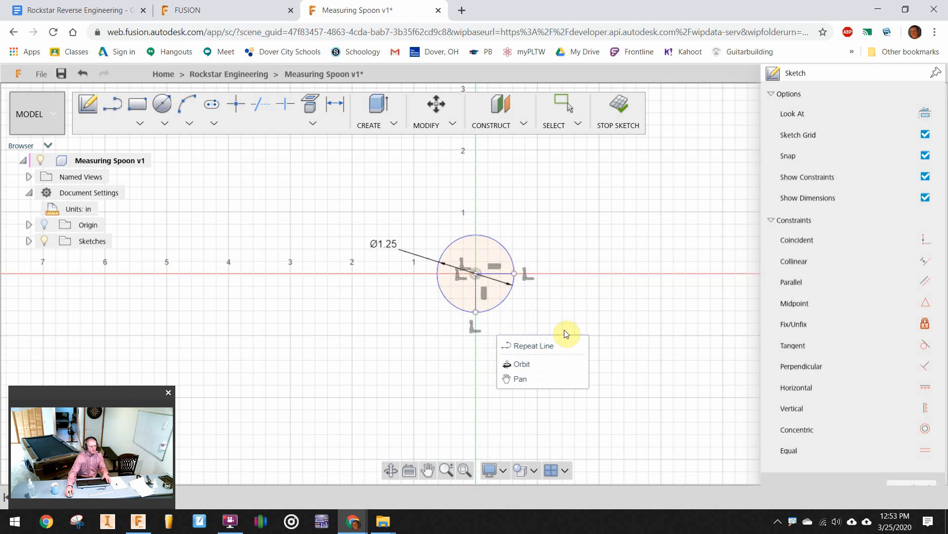
{"action": "left_click", "coordinate": [259, 106]}
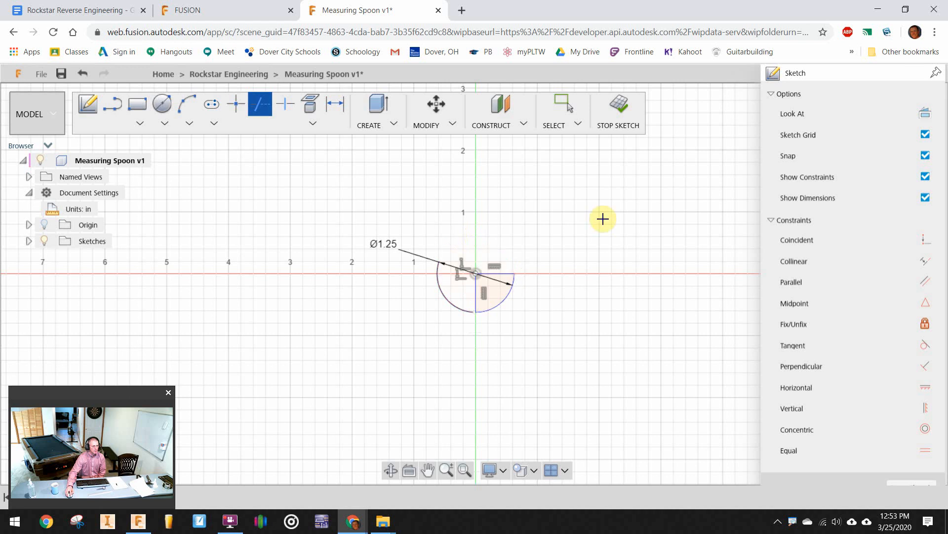
{"action": "scroll", "coordinate": [452, 300], "scroll_direction": "up", "scroll_amount": 1}
{"action": "scroll", "coordinate": [452, 301], "scroll_direction": "up", "scroll_amount": 1}
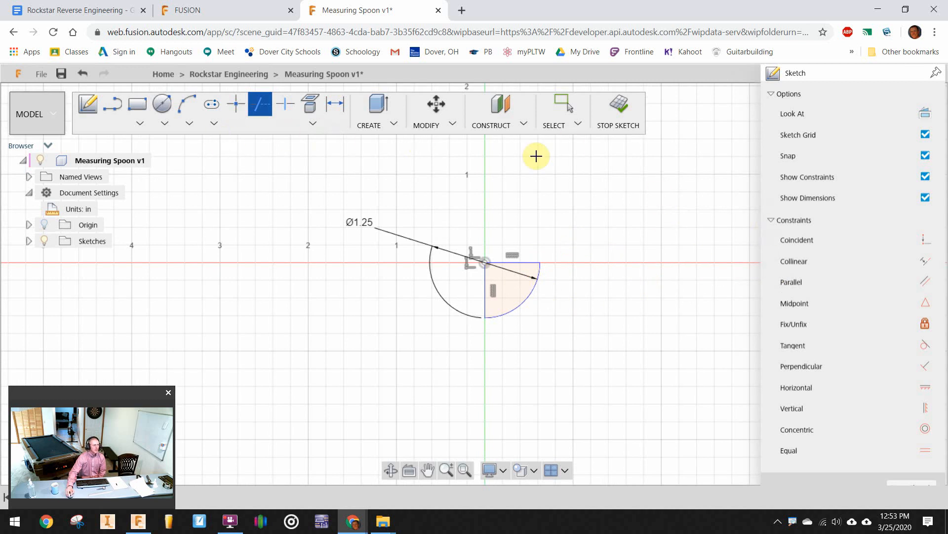
{"action": "left_click", "coordinate": [621, 105]}
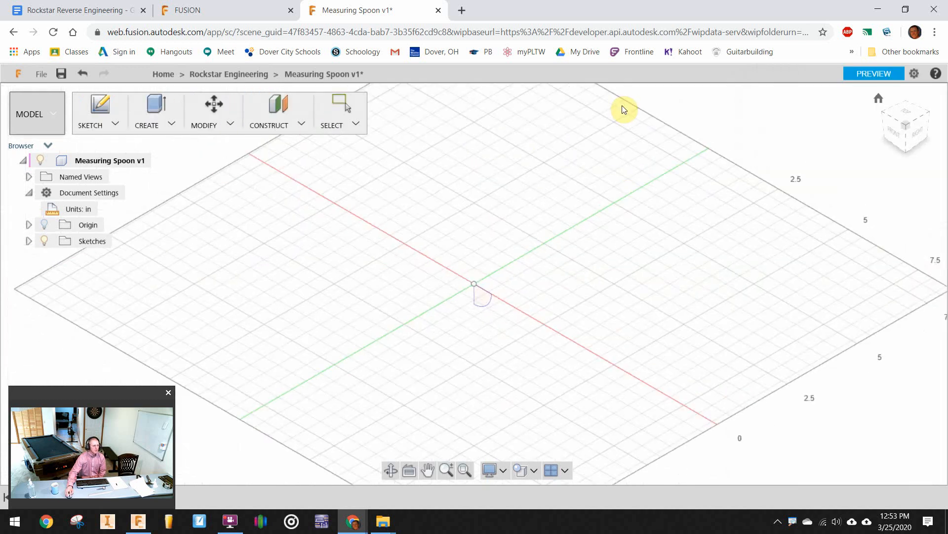
Revolve the quarter-circle profile 360 degrees about its vertical line to form the solid bowl.
{"action": "left_click", "coordinate": [170, 123]}
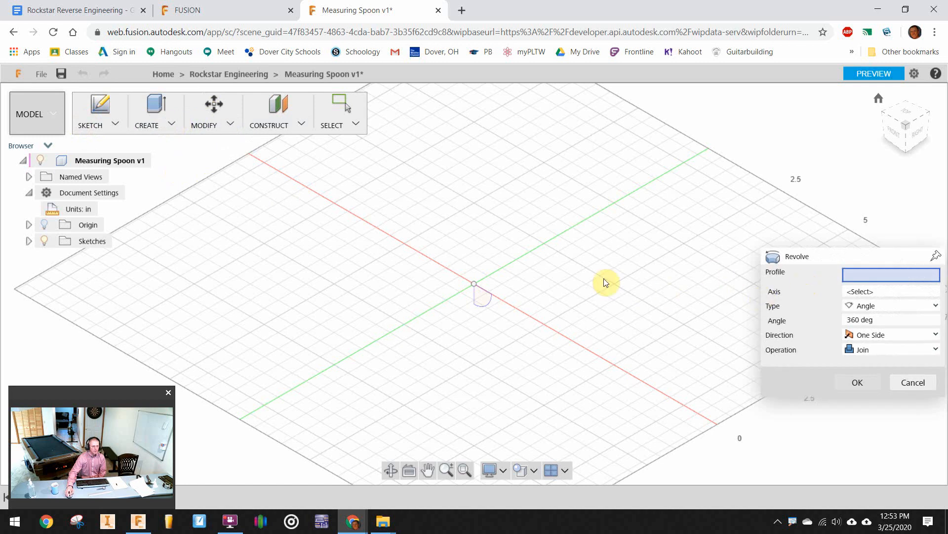
{"action": "left_click", "coordinate": [873, 291]}
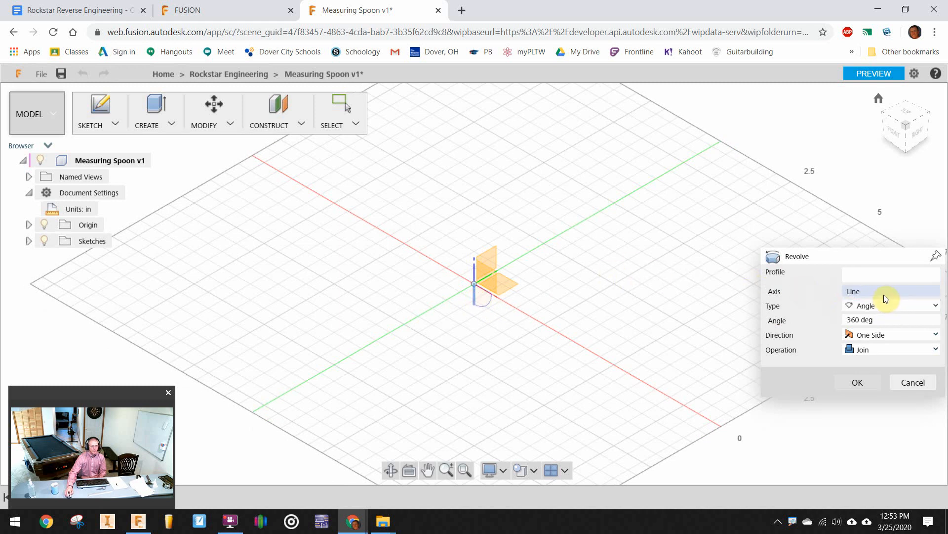
{"action": "left_click", "coordinate": [857, 382]}
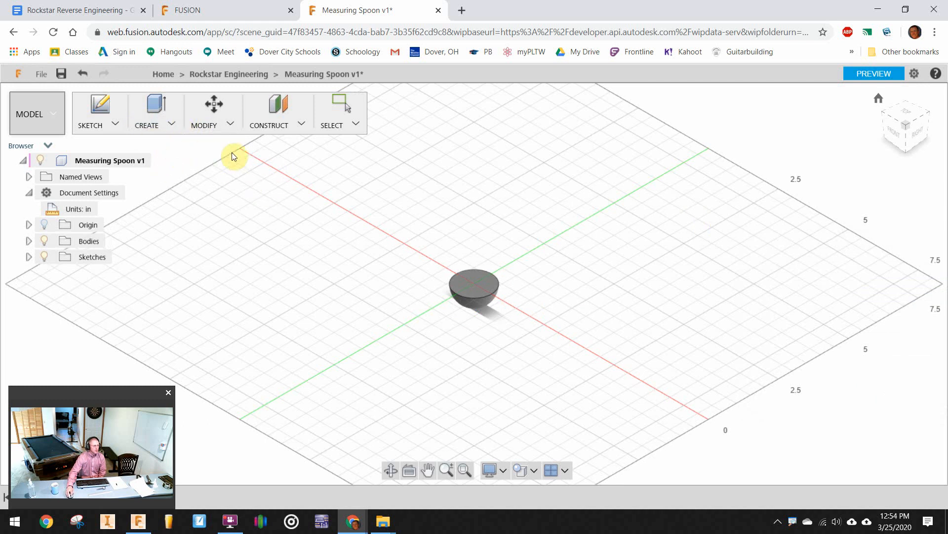
Shell the half sphere through its flat top face with an inside thickness of 0.03 in.
{"action": "left_click", "coordinate": [233, 123]}
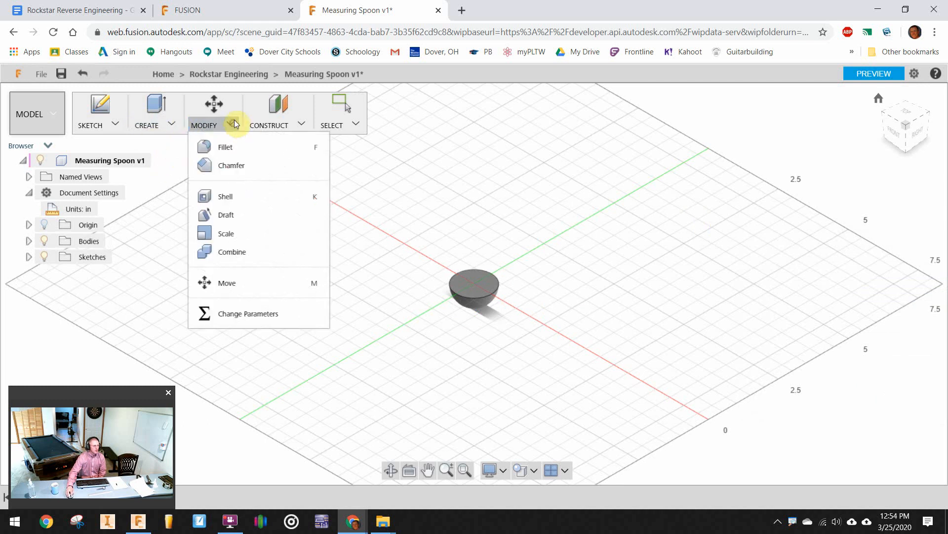
{"action": "left_click", "coordinate": [222, 197]}
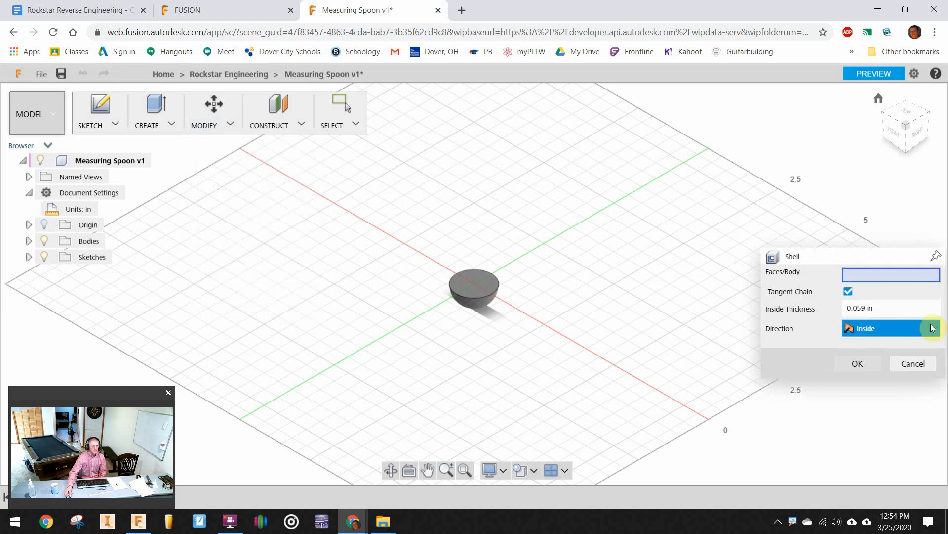
{"action": "left_click", "coordinate": [868, 308]}
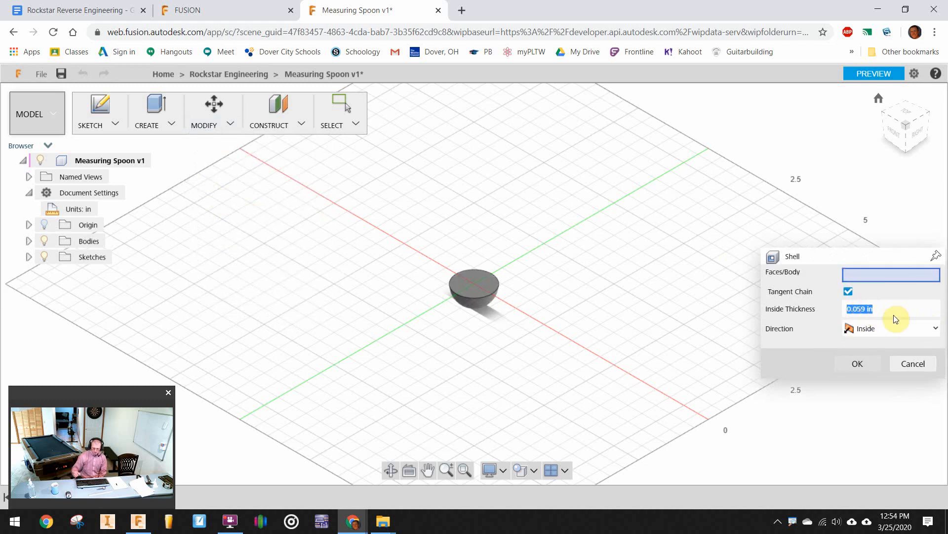
{"action": "type", "text": ".03"}
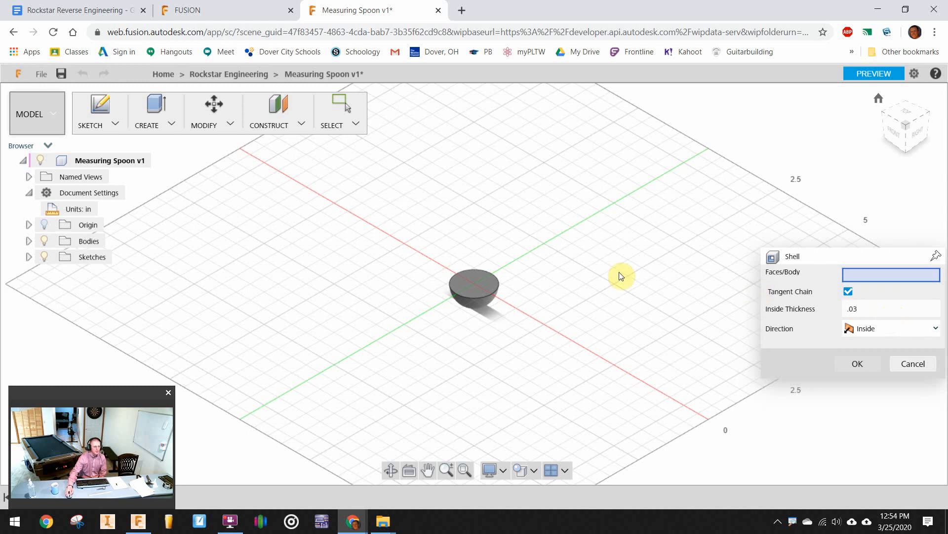
{"action": "left_click", "coordinate": [473, 284]}
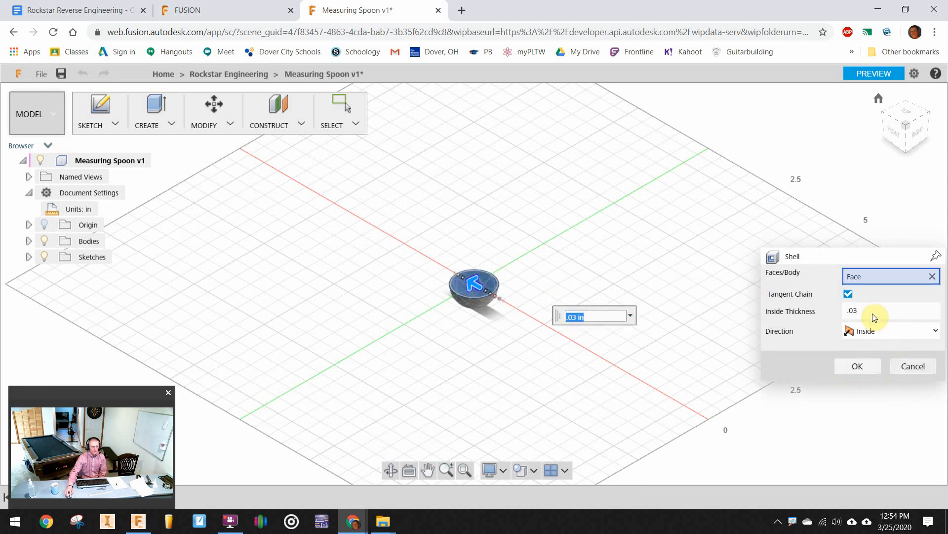
{"action": "left_click", "coordinate": [862, 363]}
{"action": "scroll", "coordinate": [523, 275], "scroll_direction": "up", "scroll_amount": 2}
{"action": "scroll", "coordinate": [470, 289], "scroll_direction": "down", "scroll_amount": 6}
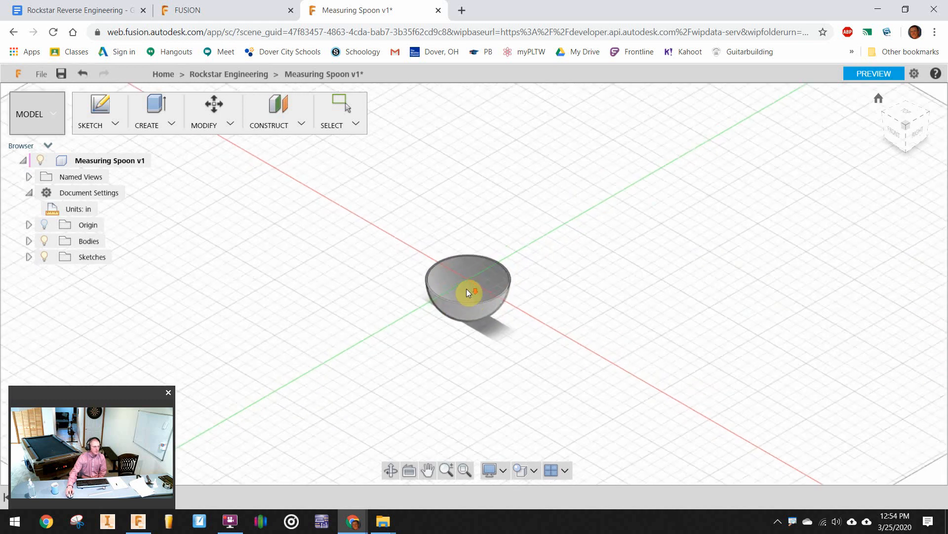
{"action": "scroll", "coordinate": [665, 300], "scroll_direction": "up", "scroll_amount": 2}
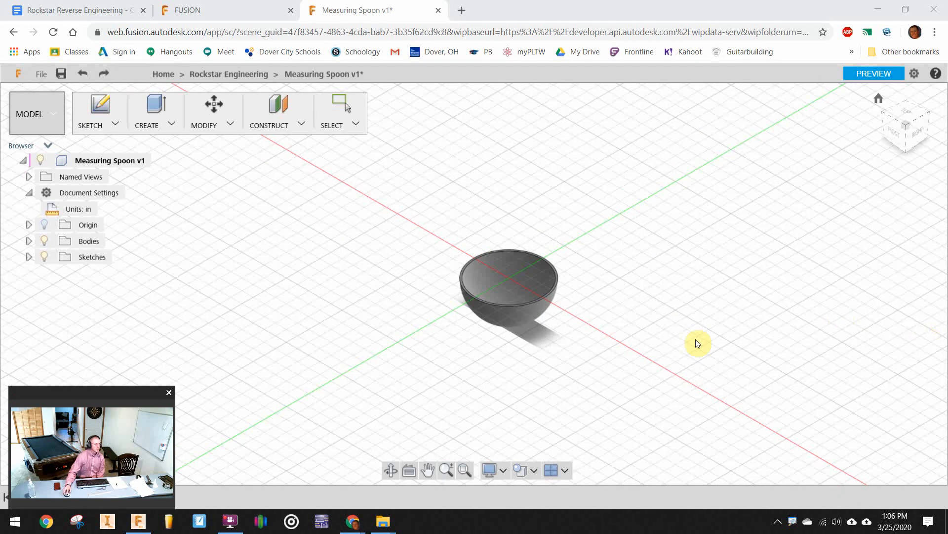
Create a construction plane offset about 3.243 in from the YZ origin plane, beyond the bowl.
{"action": "left_click", "coordinate": [294, 125]}
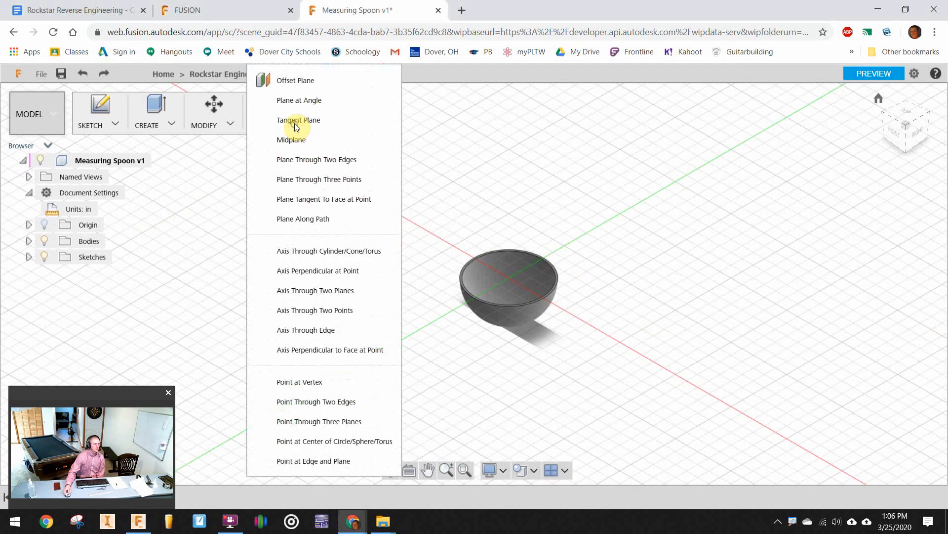
{"action": "left_click", "coordinate": [301, 82]}
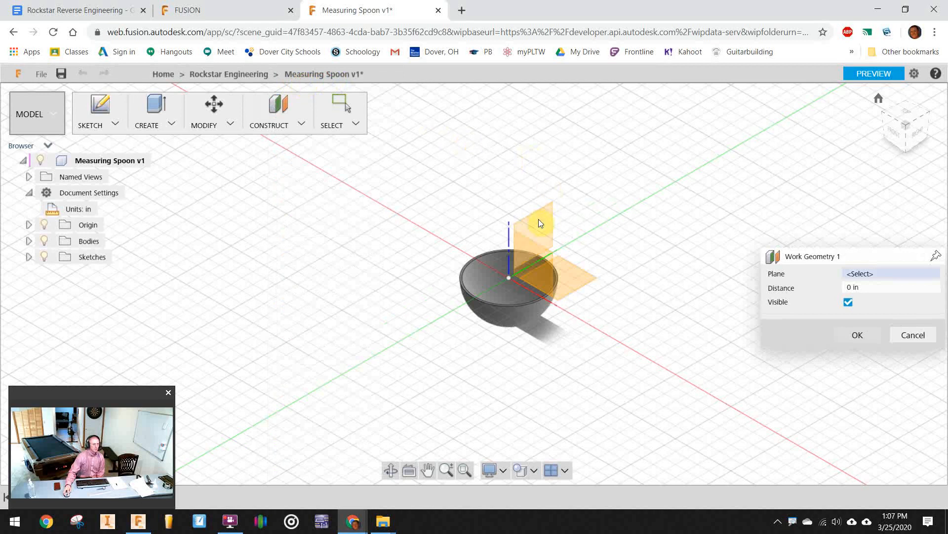
{"action": "left_click", "coordinate": [539, 219]}
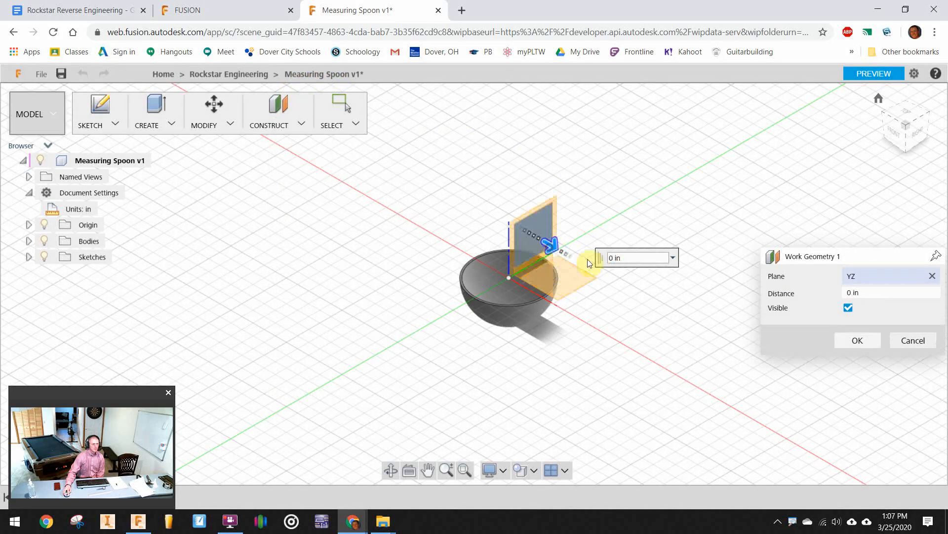
{"action": "left_click_drag", "start_coordinate": [588, 263], "coordinate": [735, 345]}
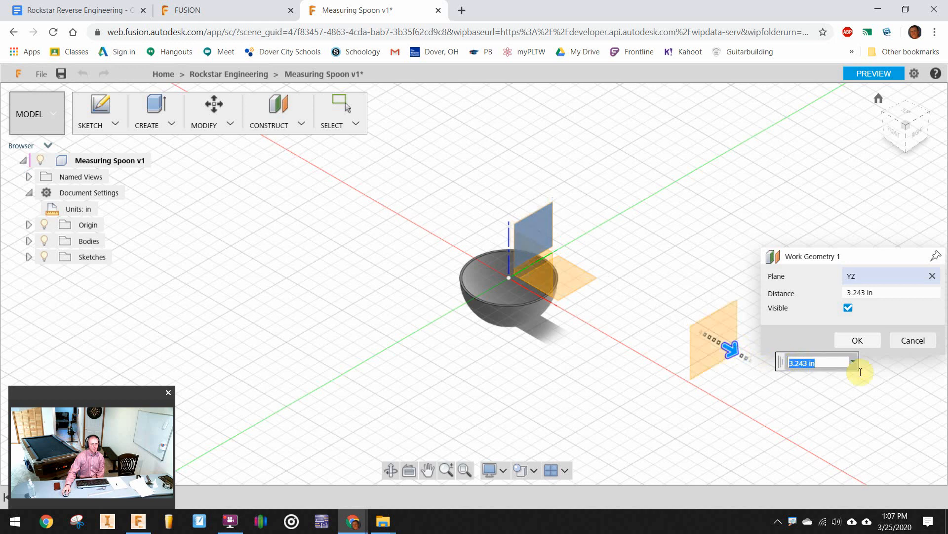
{"action": "left_click", "coordinate": [858, 340]}
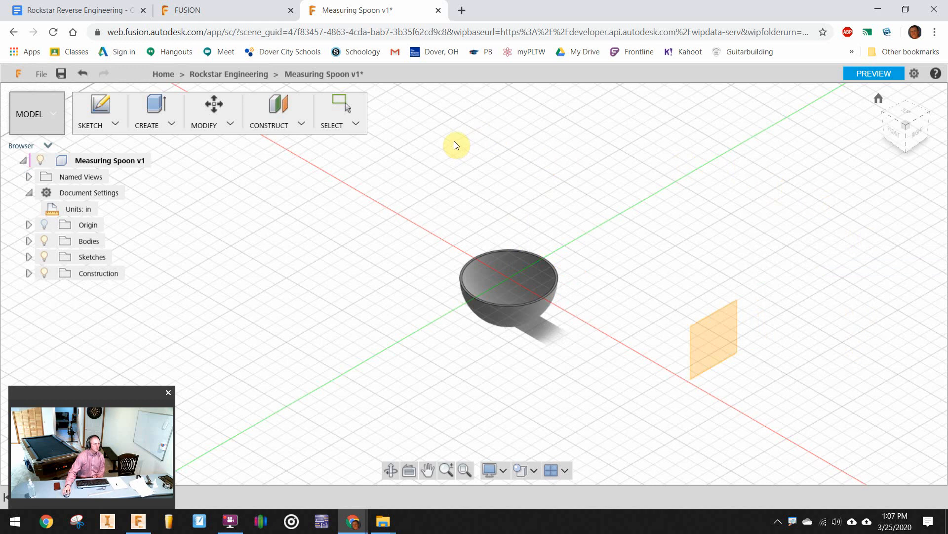
Create a new sketch on the offset construction plane.
{"action": "left_click", "coordinate": [116, 124]}
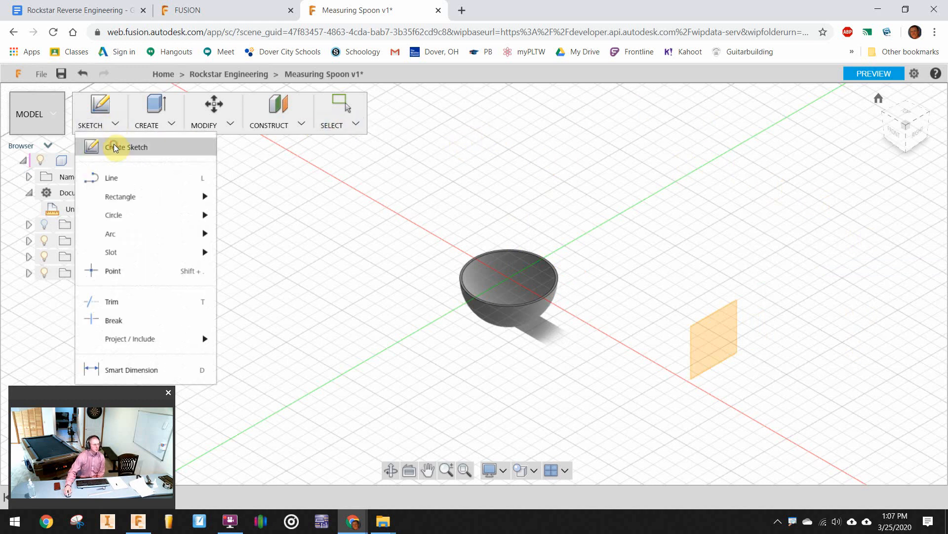
{"action": "left_click", "coordinate": [114, 148]}
{"action": "left_click", "coordinate": [721, 340]}
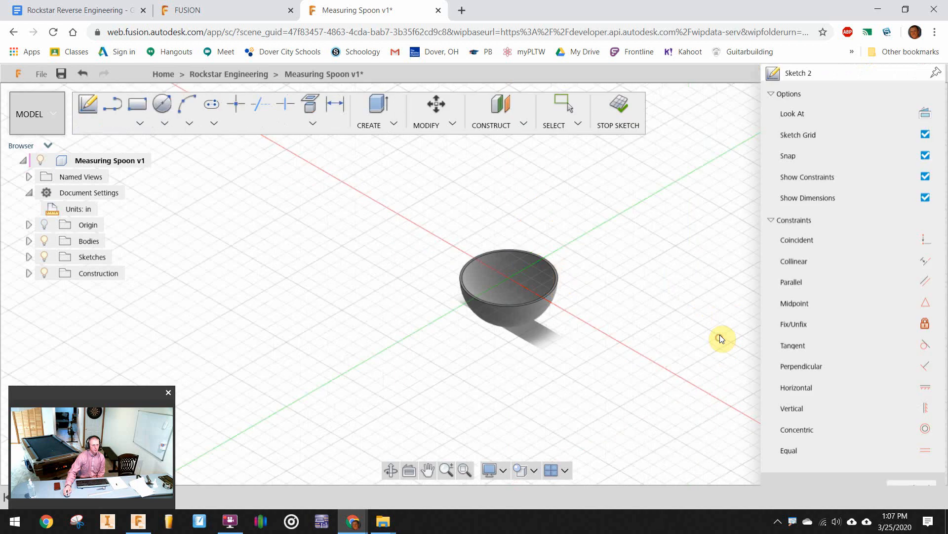
Project the bowl's outer face into the sketch using the Specified Entities filter.
{"action": "scroll", "coordinate": [380, 364], "scroll_direction": "up", "scroll_amount": 4}
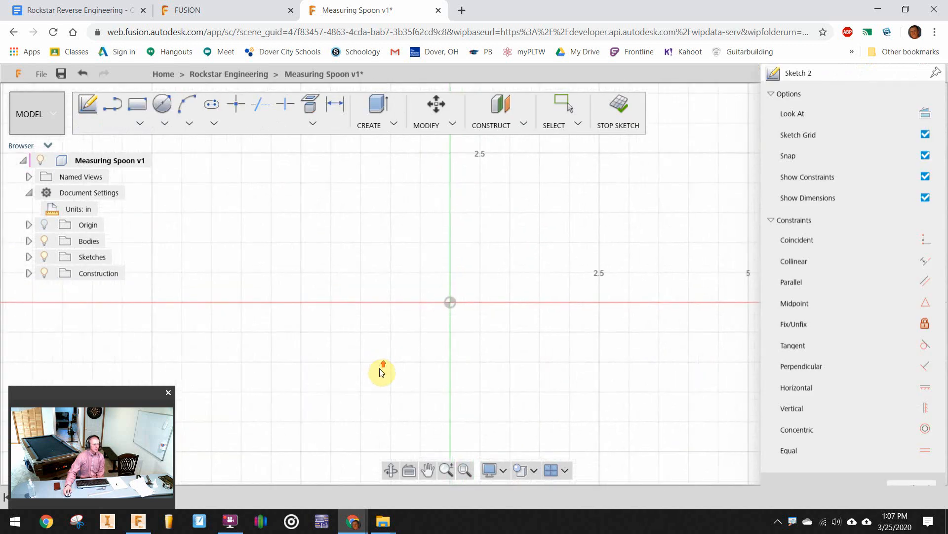
{"action": "middle_click_drag", "start_coordinate": [364, 386], "coordinate": [477, 277]}
{"action": "scroll", "coordinate": [419, 379], "scroll_direction": "down", "scroll_amount": 5}
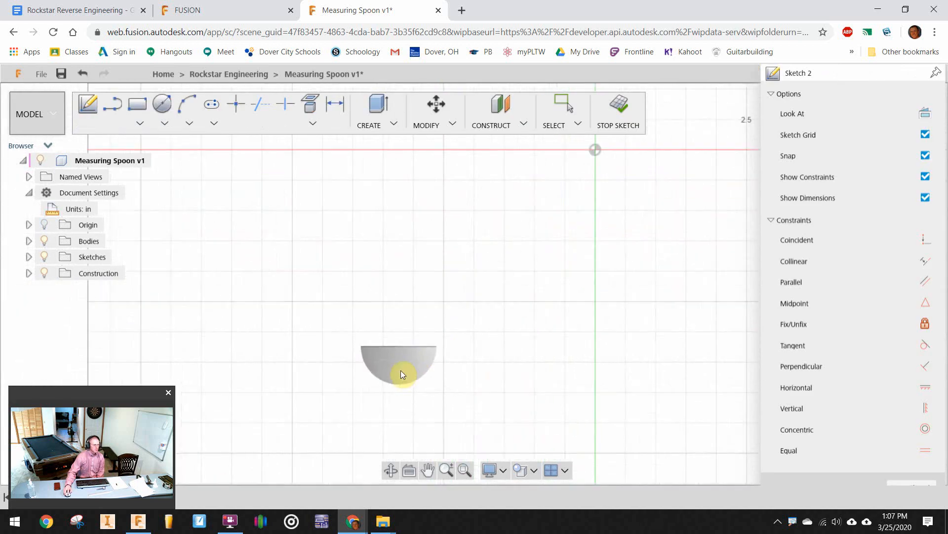
{"action": "left_click", "coordinate": [311, 105]}
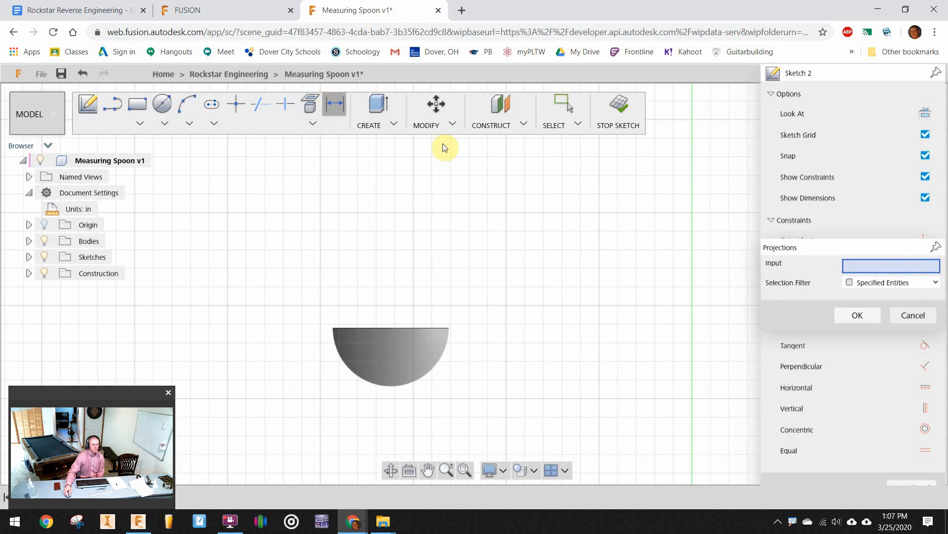
{"action": "left_click", "coordinate": [422, 340]}
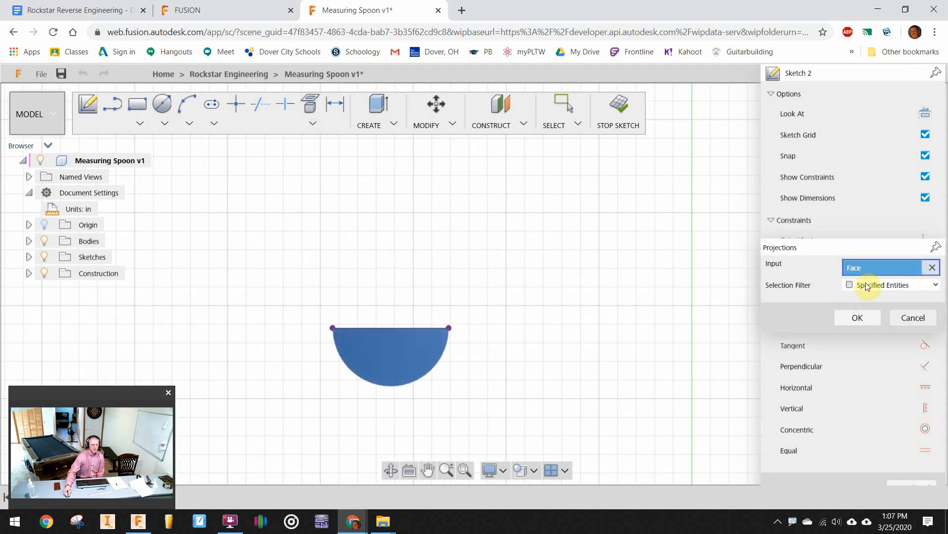
{"action": "left_click", "coordinate": [858, 317]}
Draw a rectangle 0.5 in wide and 0.03 in high, starting on the projected rim line and extending below it.
{"action": "key", "text": "r"}
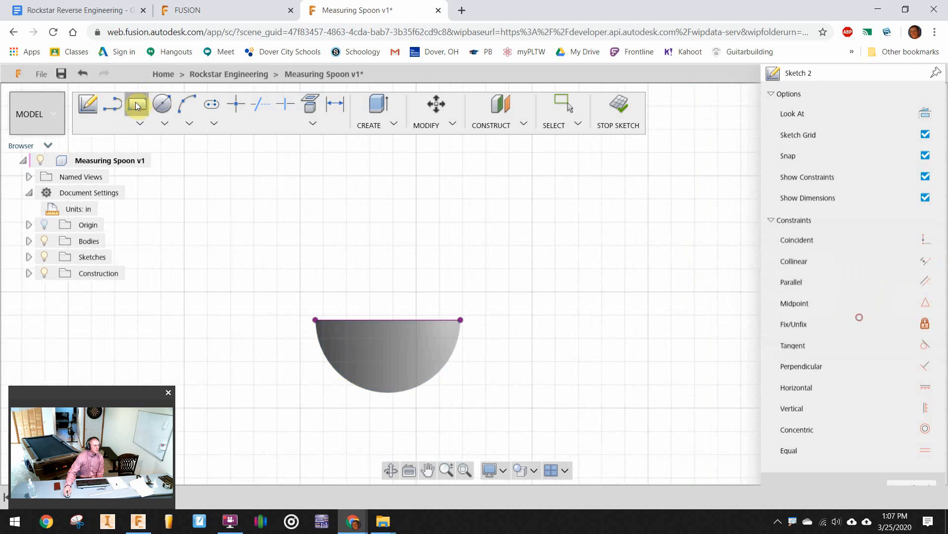
{"action": "left_click", "coordinate": [362, 320]}
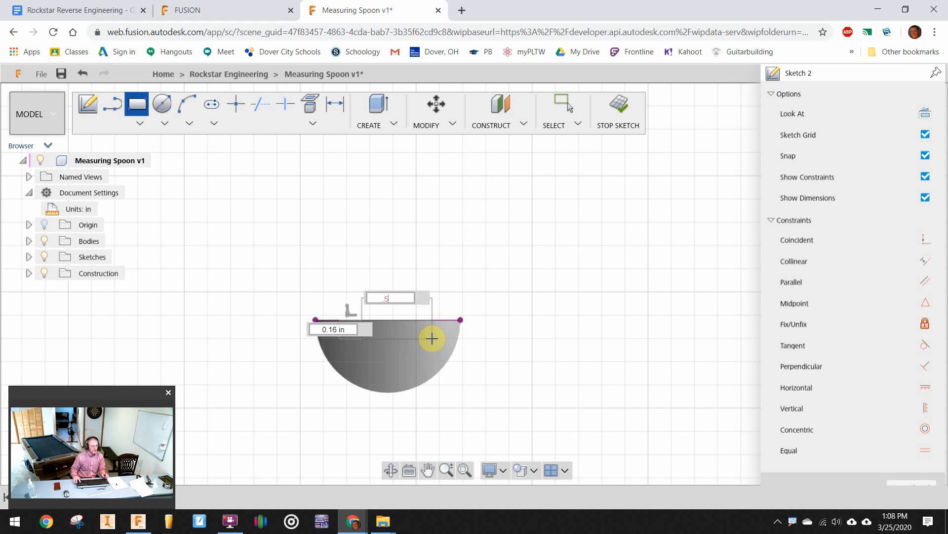
{"action": "key", "text": "Tab"}
{"action": "type", "text": "."}
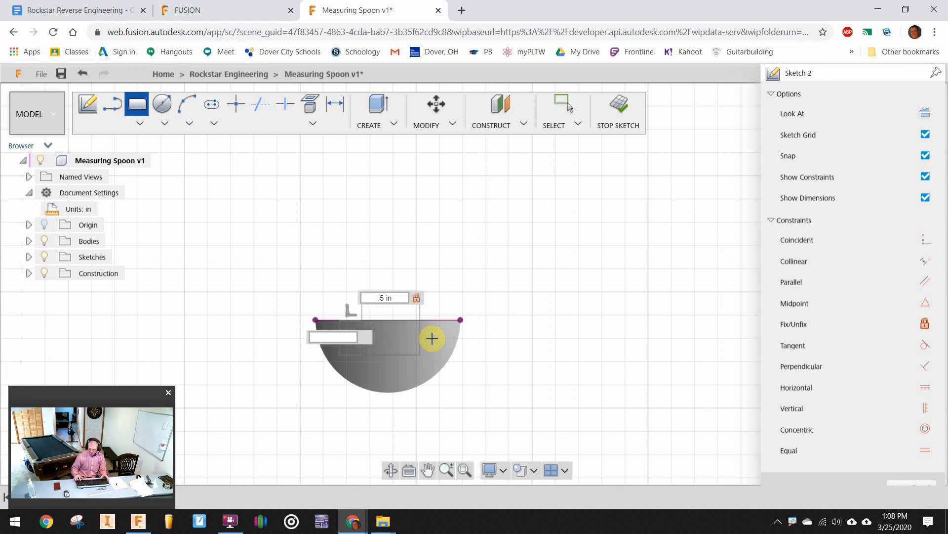
{"action": "type", "text": "33"}
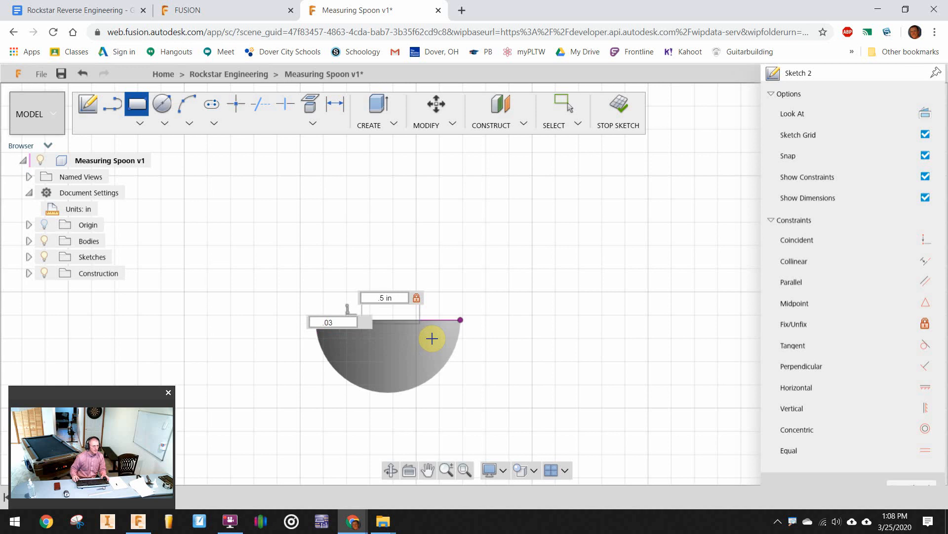
{"action": "key", "text": "Return"}
Place a sketch point at the midpoint of the rectangle's lower edge.
{"action": "scroll", "coordinate": [391, 326], "scroll_direction": "up", "scroll_amount": 5}
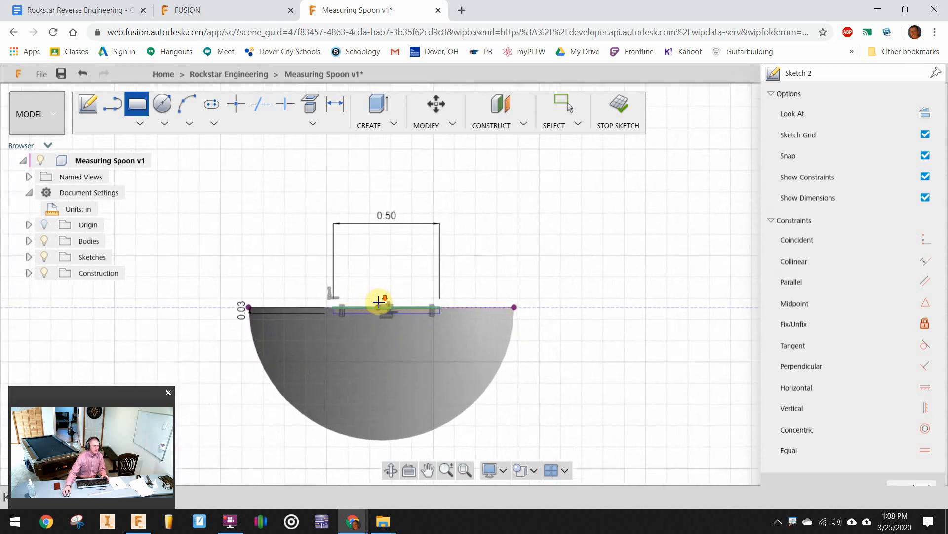
{"action": "scroll", "coordinate": [373, 288], "scroll_direction": "up", "scroll_amount": 1}
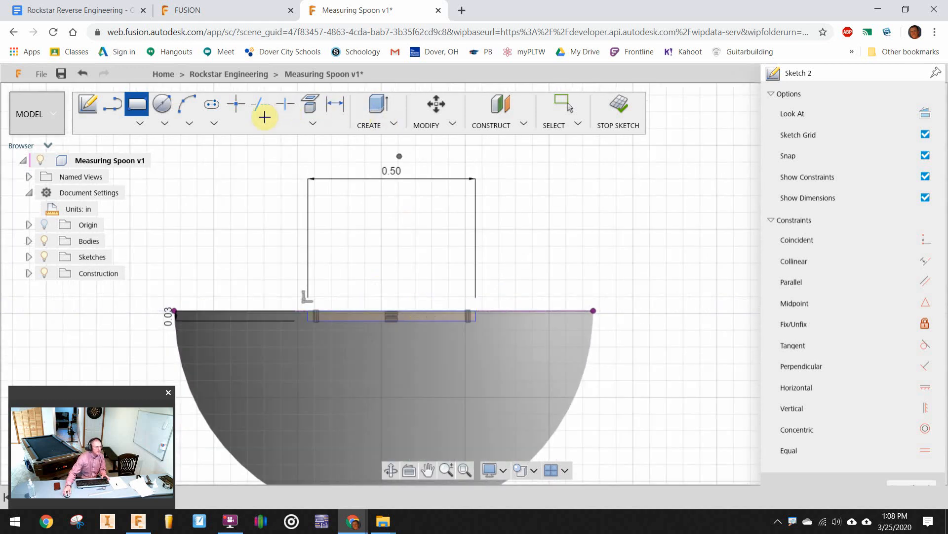
{"action": "left_click", "coordinate": [237, 102]}
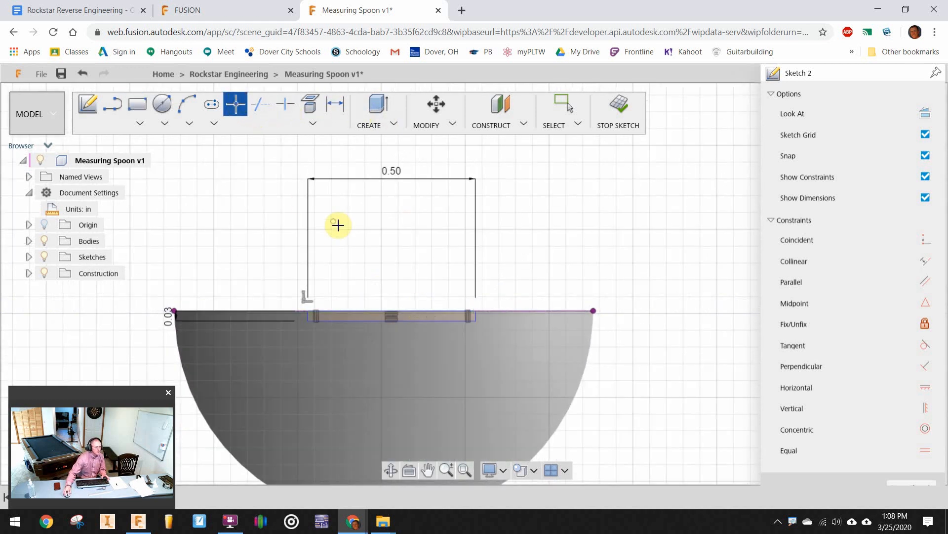
{"action": "left_click", "coordinate": [391, 310]}
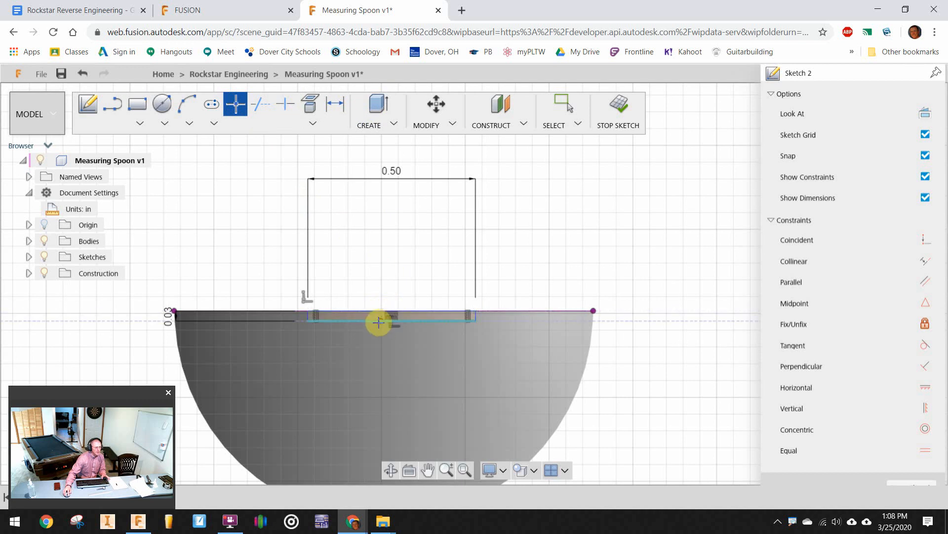
{"action": "scroll", "coordinate": [435, 277], "scroll_direction": "down", "scroll_amount": 1}
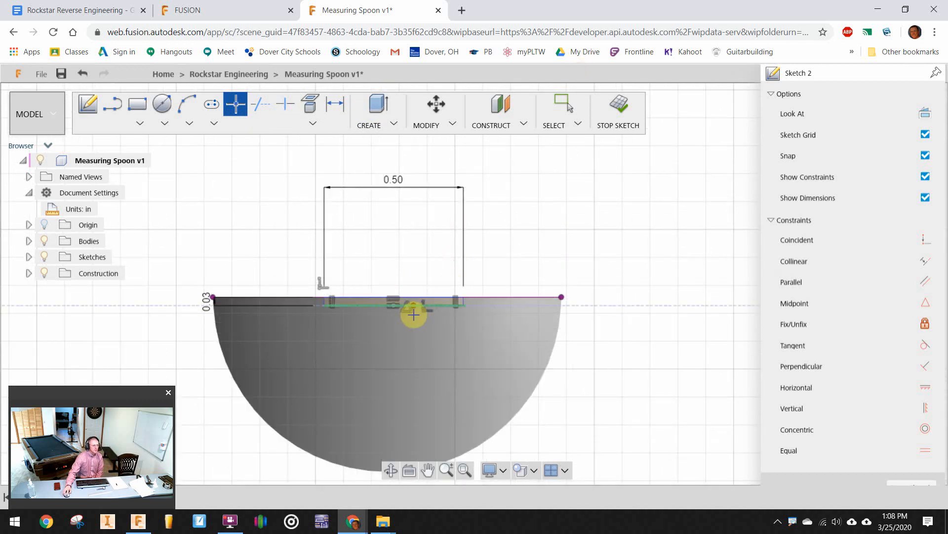
{"action": "left_click", "coordinate": [334, 104]}
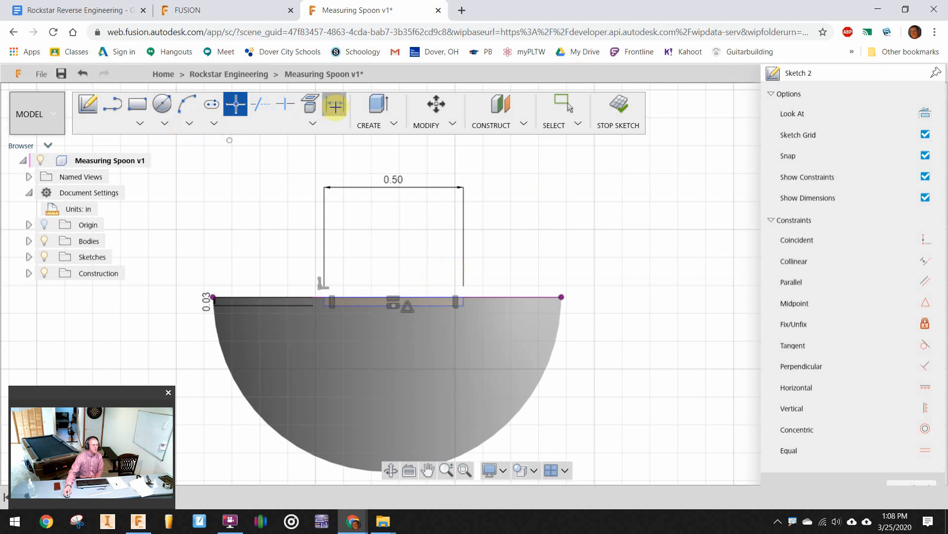
{"action": "scroll", "coordinate": [403, 314], "scroll_direction": "up", "scroll_amount": 3}
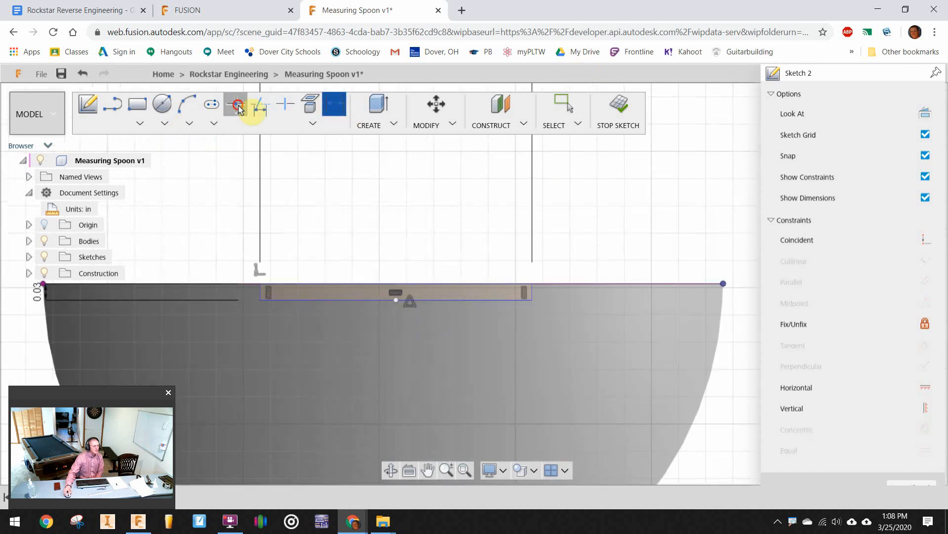
{"action": "left_click", "coordinate": [236, 104]}
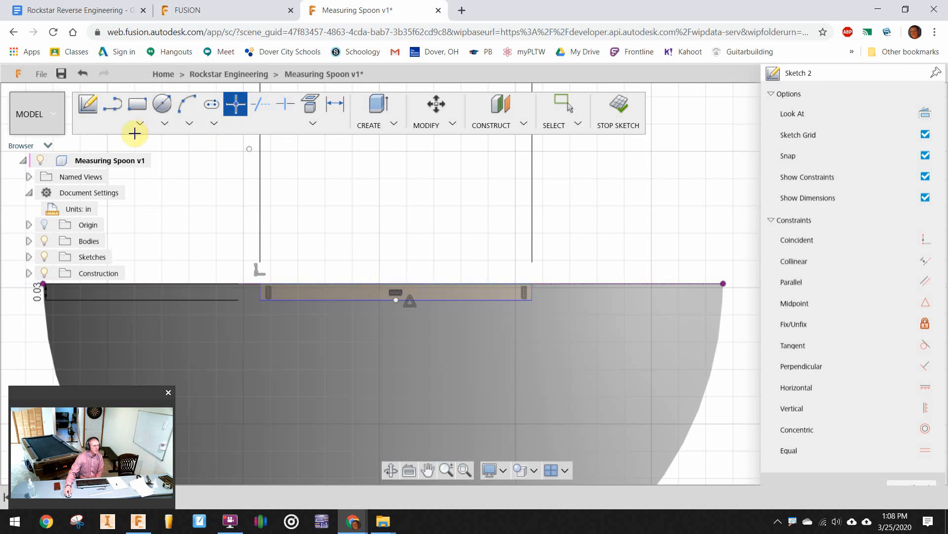
Draw a horizontal line along the bowl's rim, joining the two end points of the projected outer edge.
{"action": "scroll", "coordinate": [312, 234], "scroll_direction": "down", "scroll_amount": 1}
{"action": "middle_click_drag", "start_coordinate": [336, 214], "coordinate": [462, 252]}
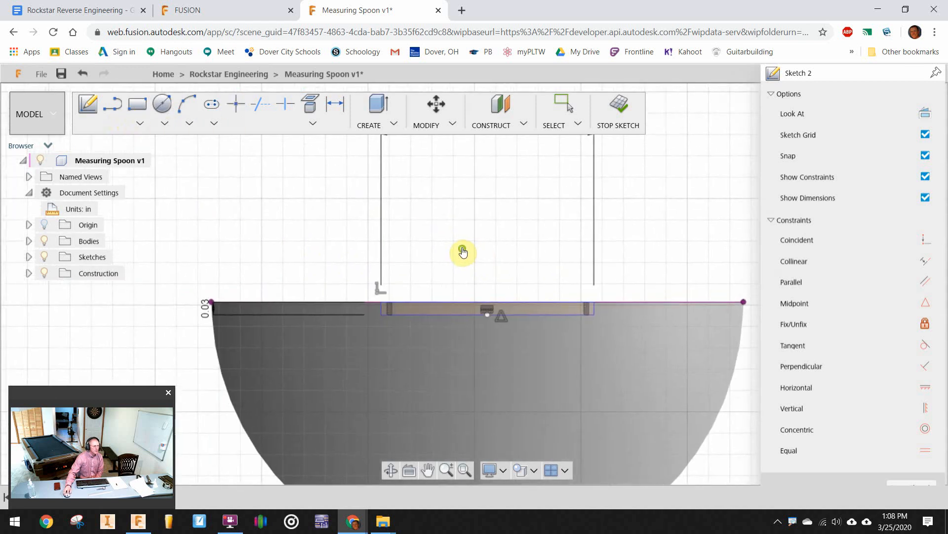
{"action": "left_click", "coordinate": [112, 108]}
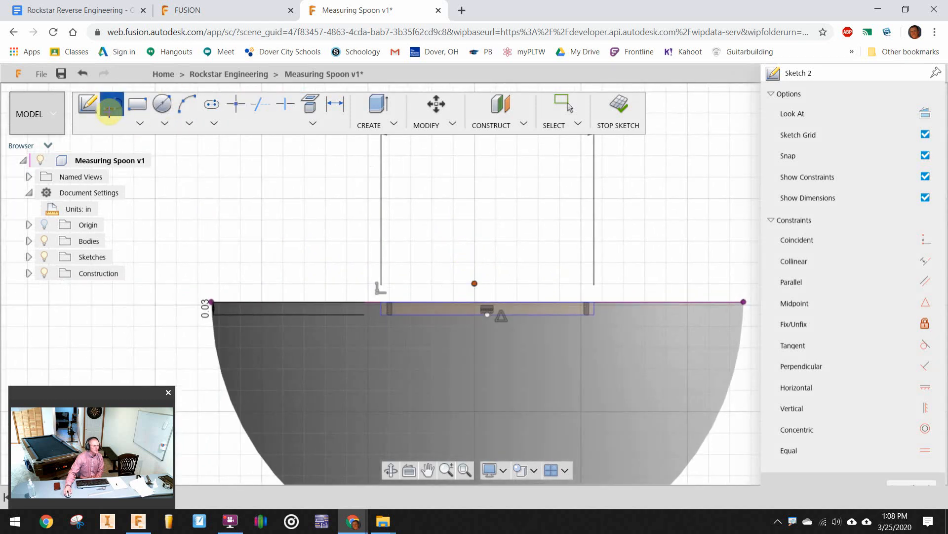
{"action": "left_click", "coordinate": [212, 301]}
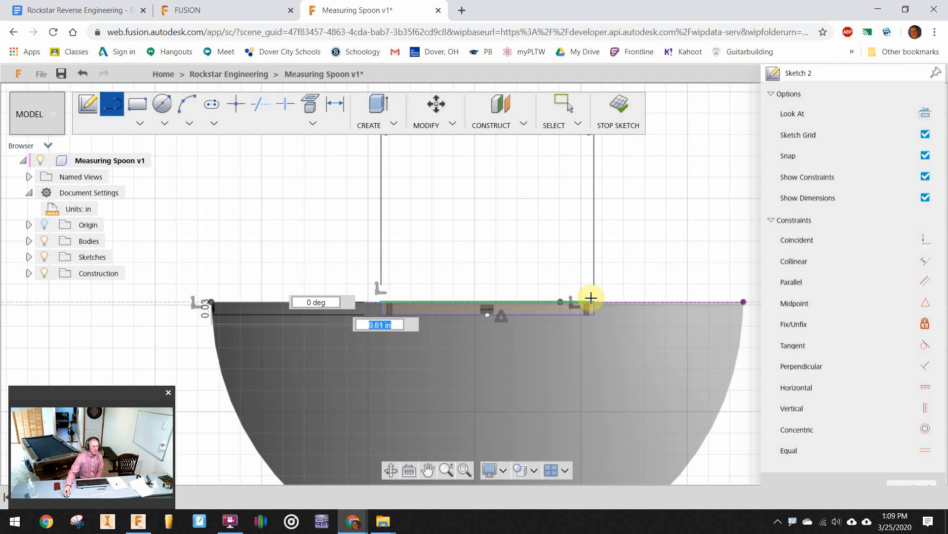
{"action": "left_click", "coordinate": [744, 301]}
Place a sketch point at the midpoint of the line along the bowl's rim.
{"action": "left_click", "coordinate": [235, 103]}
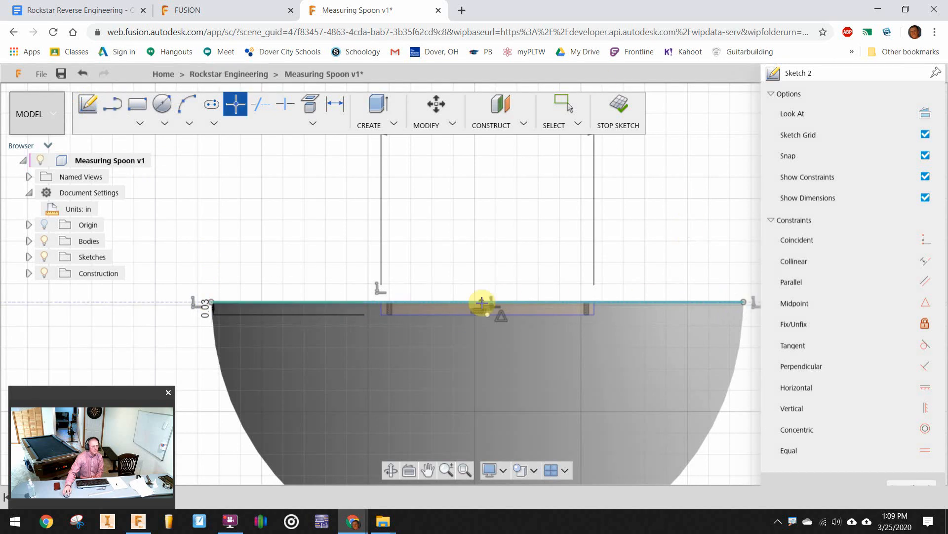
{"action": "scroll", "coordinate": [488, 301], "scroll_direction": "up", "scroll_amount": 3}
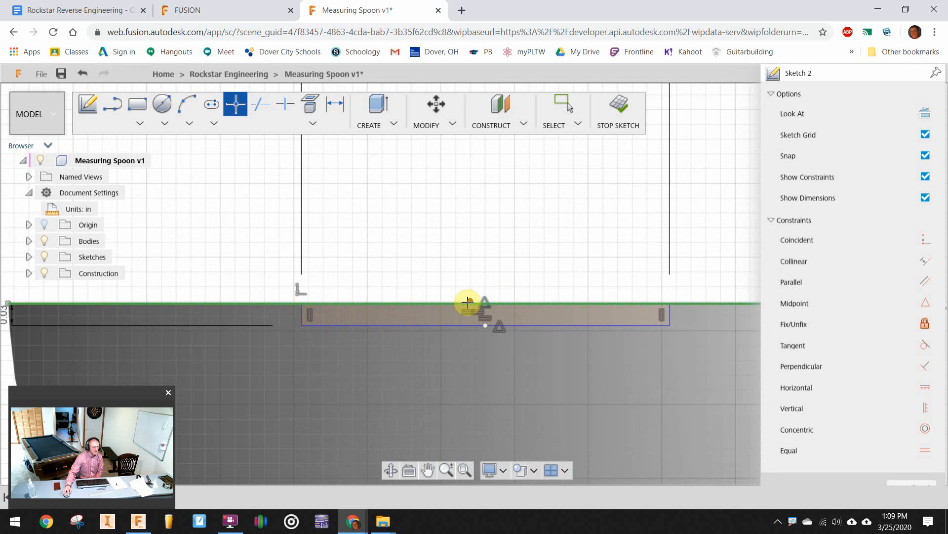
{"action": "left_click", "coordinate": [467, 301]}
{"action": "right_click", "coordinate": [518, 238]}
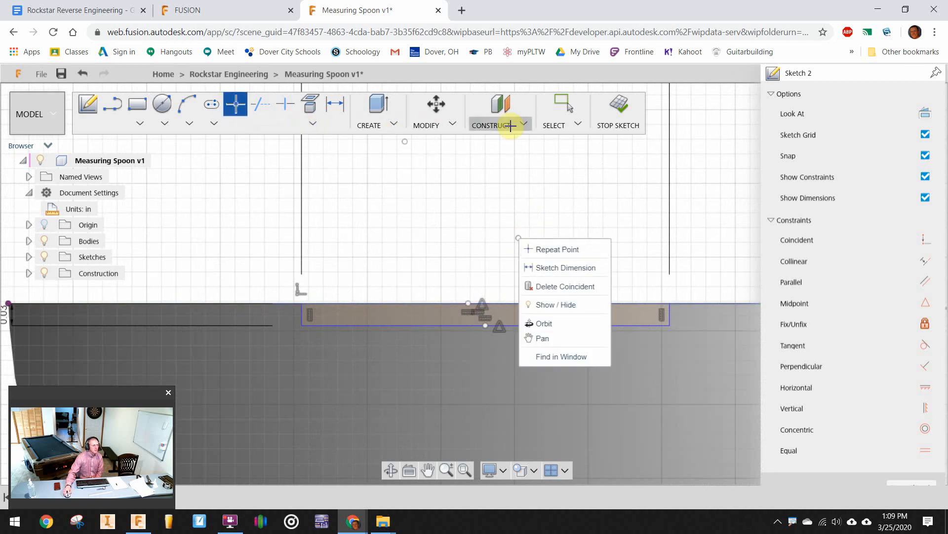
{"action": "left_click", "coordinate": [540, 171]}
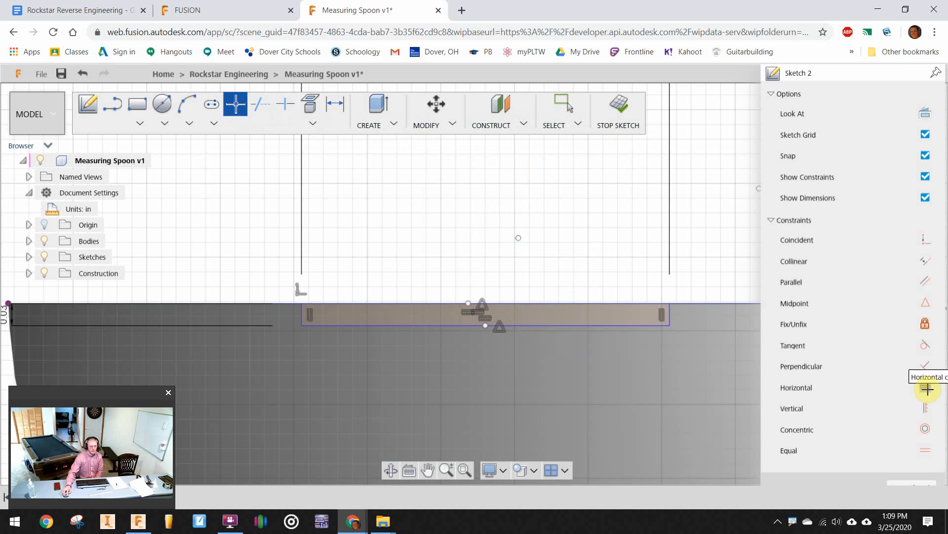
Centre the rectangle on the bowl with a Vertical constraint between its lower-edge midpoint and the rim line's midpoint, and finish the sketch.
{"action": "left_click", "coordinate": [925, 407]}
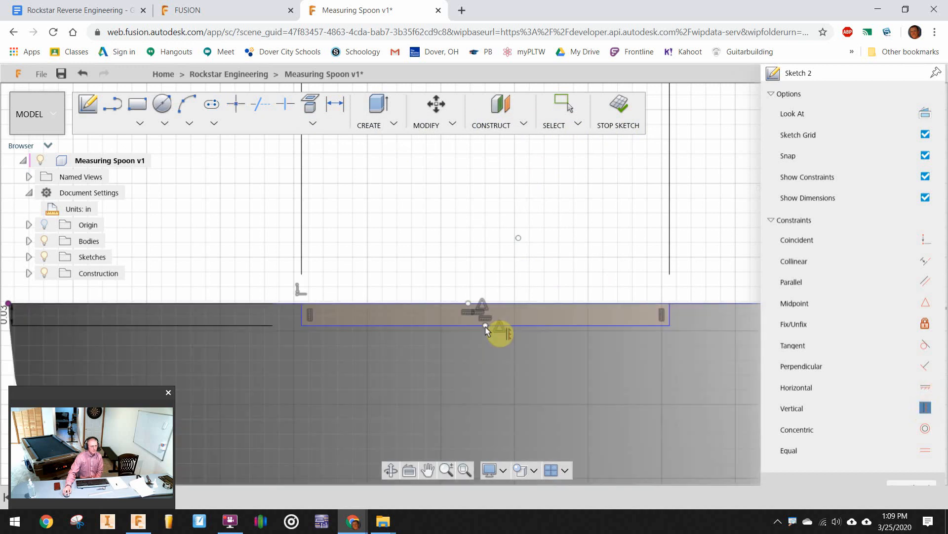
{"action": "left_click", "coordinate": [468, 305]}
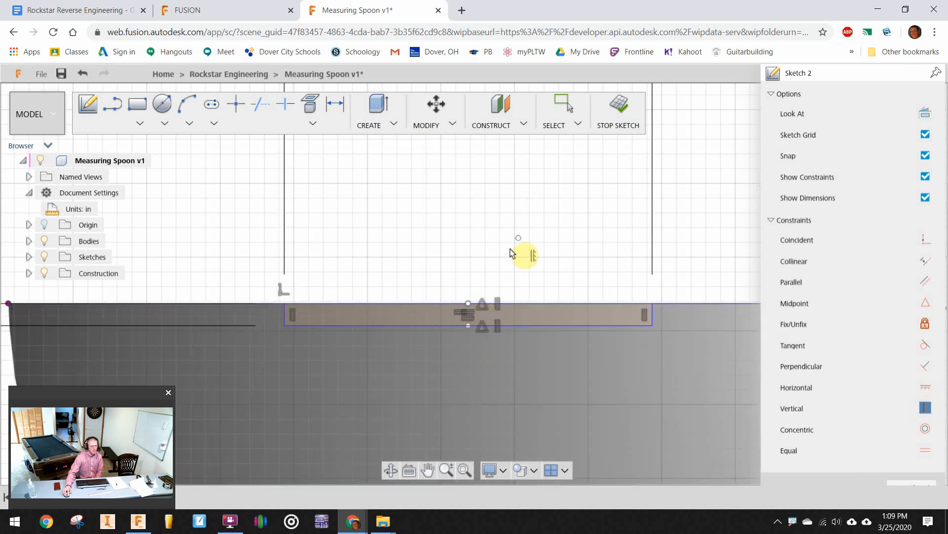
{"action": "scroll", "coordinate": [500, 266], "scroll_direction": "down", "scroll_amount": 2}
{"action": "scroll", "coordinate": [500, 260], "scroll_direction": "down", "scroll_amount": 2}
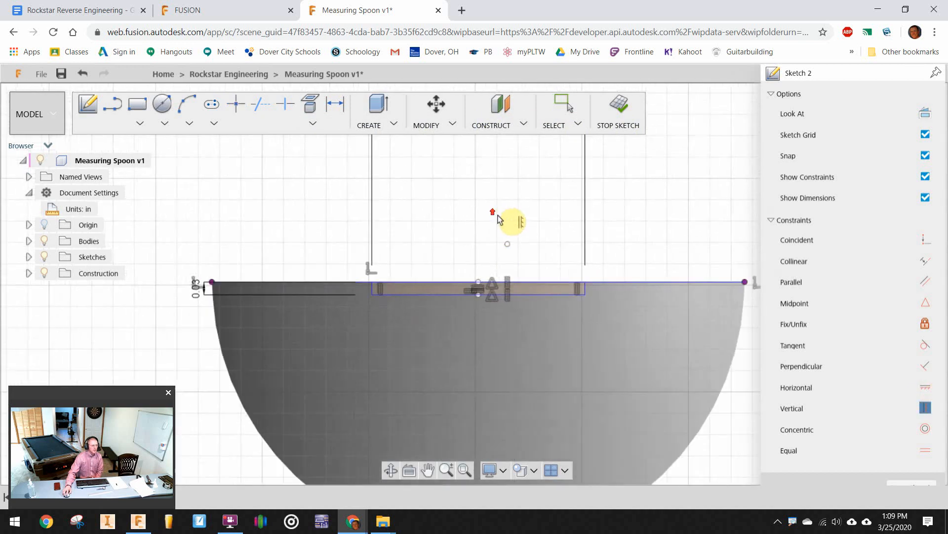
{"action": "scroll", "coordinate": [688, 262], "scroll_direction": "down", "scroll_amount": 3}
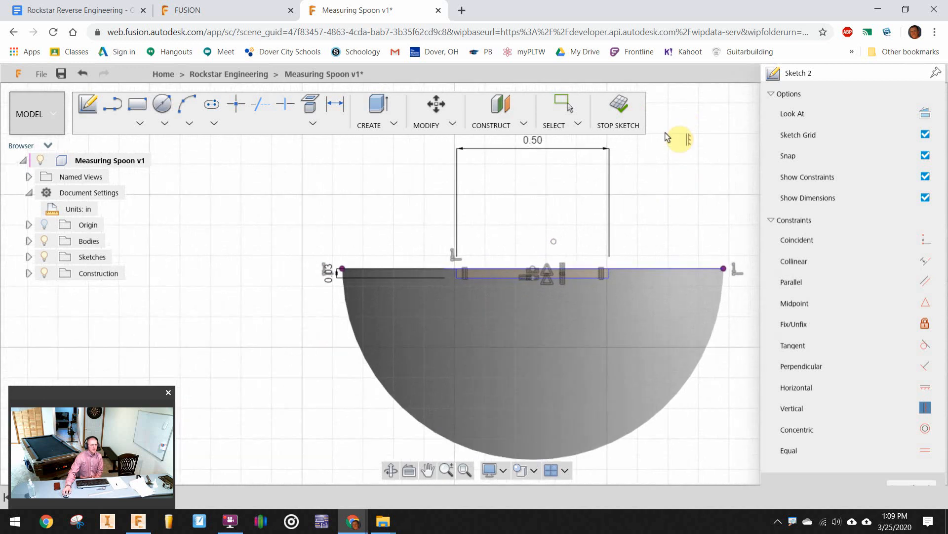
{"action": "scroll", "coordinate": [683, 197], "scroll_direction": "down", "scroll_amount": 1}
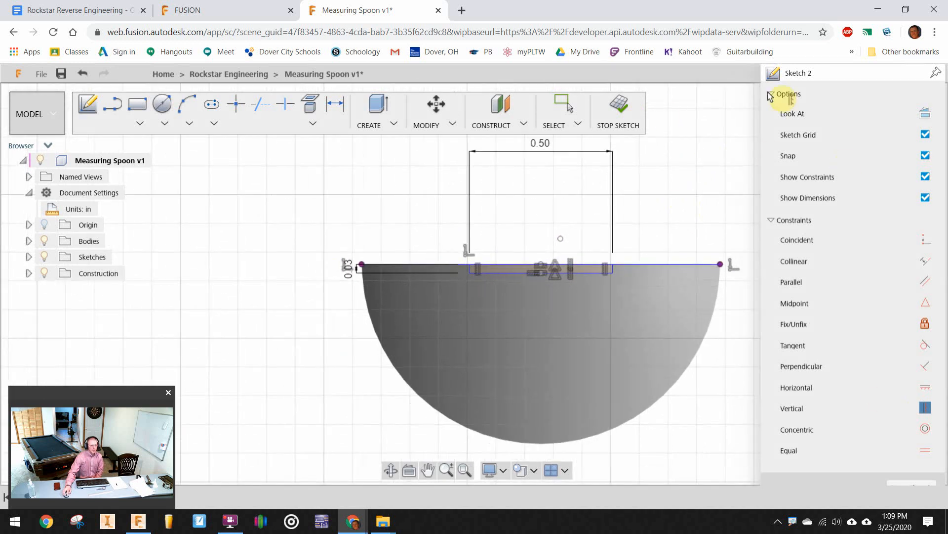
{"action": "left_click", "coordinate": [612, 105]}
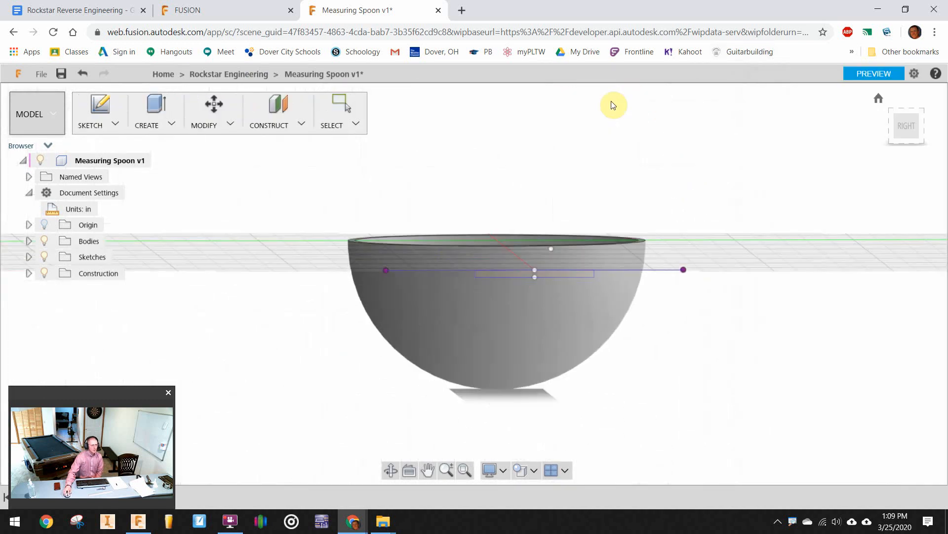
Extrude the thin rectangular handle profile up to the bowl's outer face, joining it to the bowl.
{"action": "left_click", "coordinate": [148, 114]}
{"action": "left_click", "coordinate": [175, 153]}
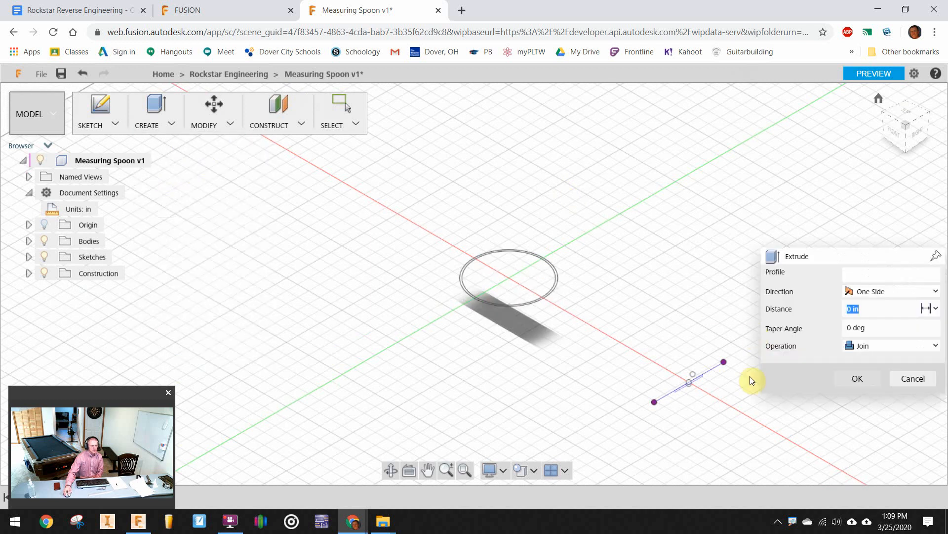
{"action": "scroll", "coordinate": [696, 380], "scroll_direction": "up", "scroll_amount": 5}
{"action": "left_click", "coordinate": [931, 311]}
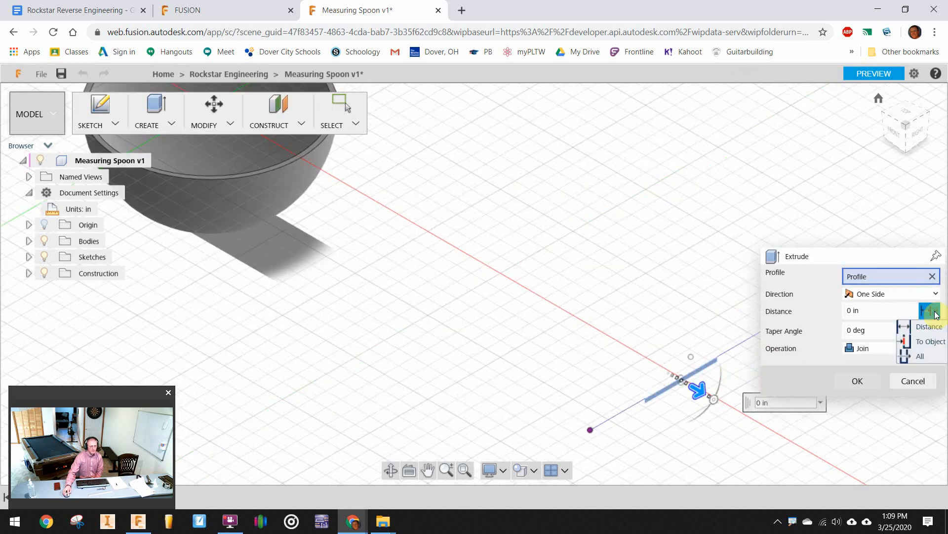
{"action": "left_click", "coordinate": [932, 346]}
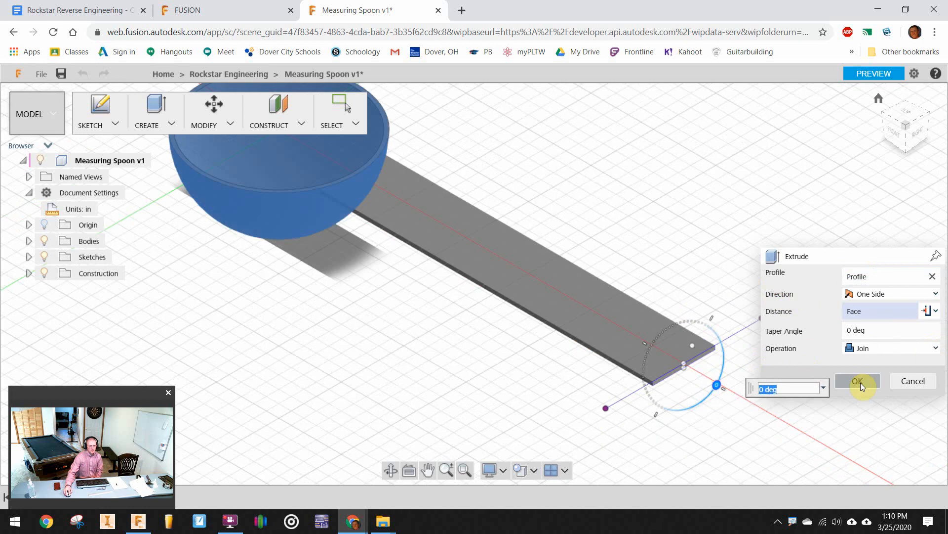
{"action": "left_click", "coordinate": [861, 383]}
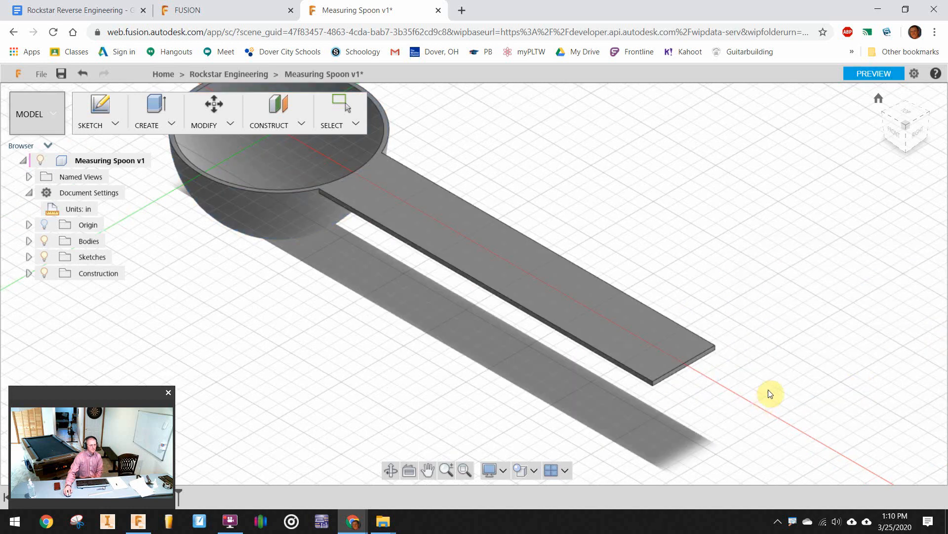
Examine the extruded handle, its free end and its junction with the bowl from different views.
{"action": "scroll", "coordinate": [769, 389], "scroll_direction": "down", "scroll_amount": 3}
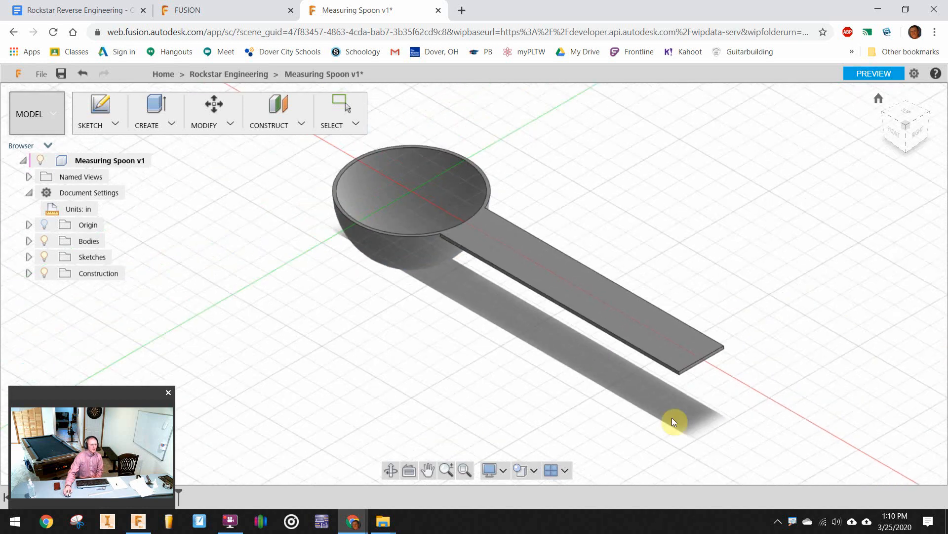
{"action": "scroll", "coordinate": [779, 381], "scroll_direction": "up", "scroll_amount": 5}
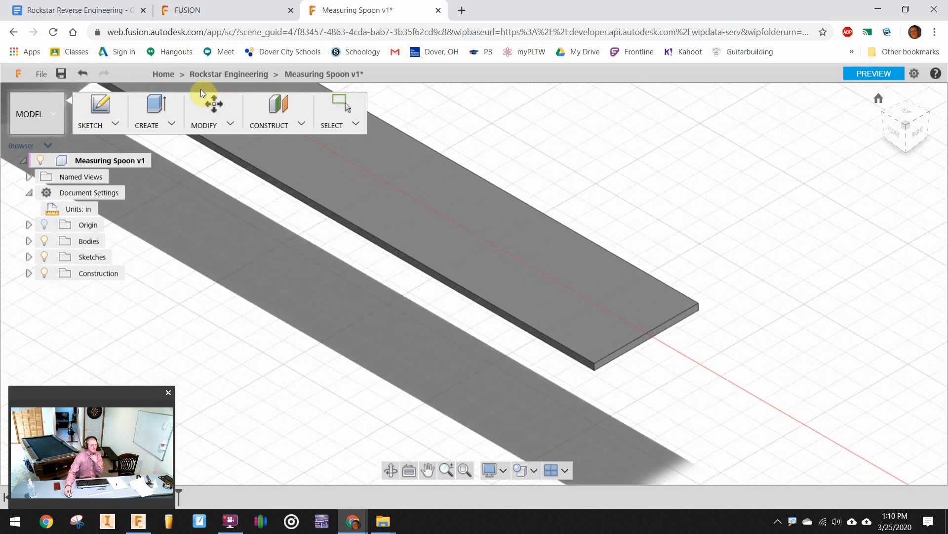
{"action": "scroll", "coordinate": [902, 215], "scroll_direction": "up", "scroll_amount": 3}
{"action": "scroll", "coordinate": [357, 105], "scroll_direction": "up", "scroll_amount": 1}
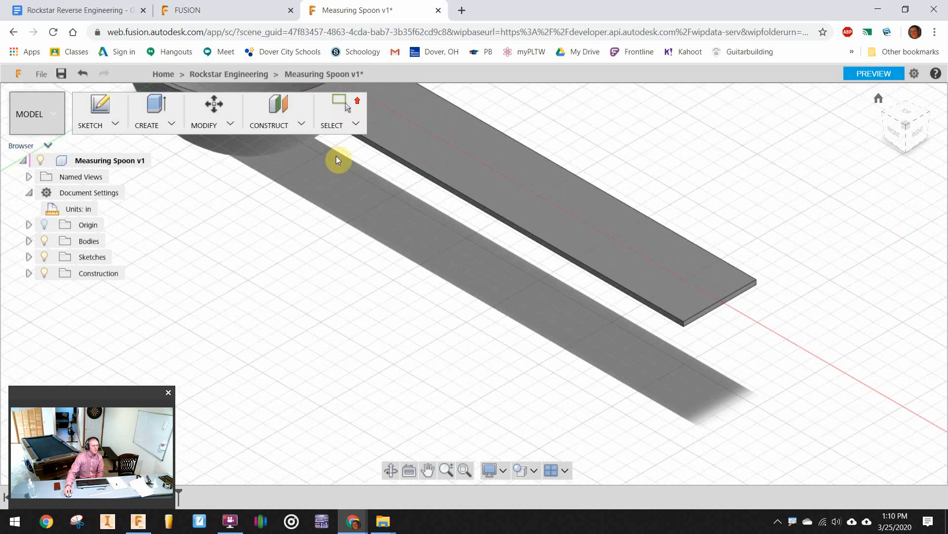
{"action": "scroll", "coordinate": [689, 217], "scroll_direction": "up", "scroll_amount": 2}
{"action": "scroll", "coordinate": [514, 294], "scroll_direction": "up", "scroll_amount": 2}
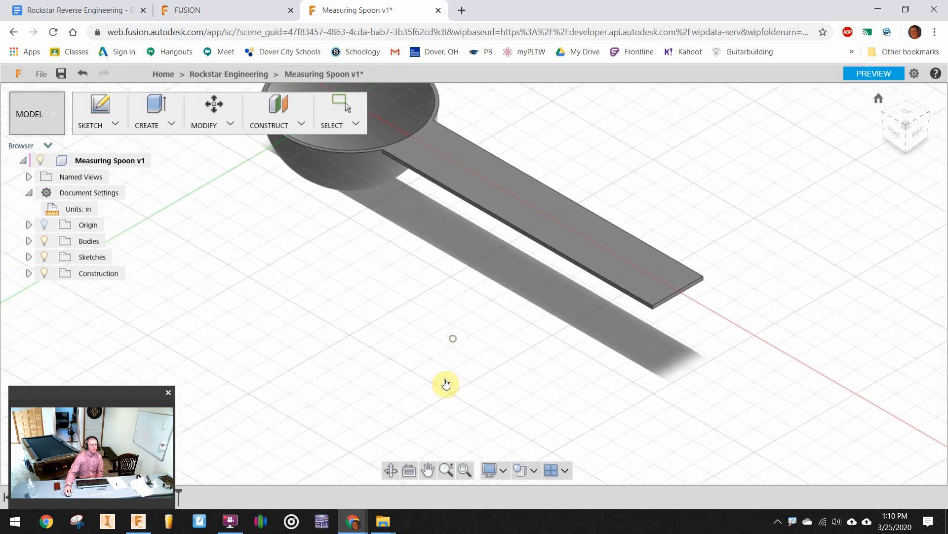
{"action": "scroll", "coordinate": [450, 395], "scroll_direction": "up", "scroll_amount": 3}
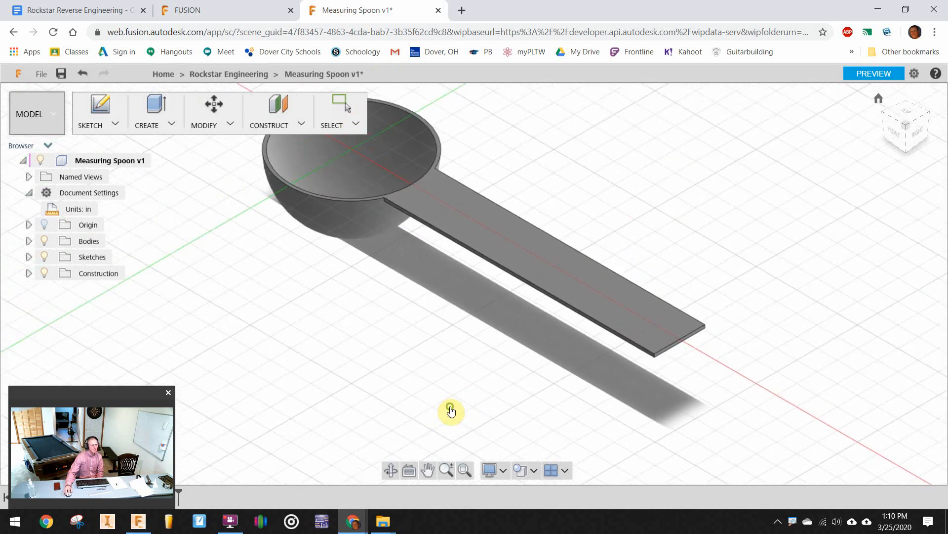
{"action": "left_click", "coordinate": [908, 139]}
{"action": "left_click", "coordinate": [889, 119]}
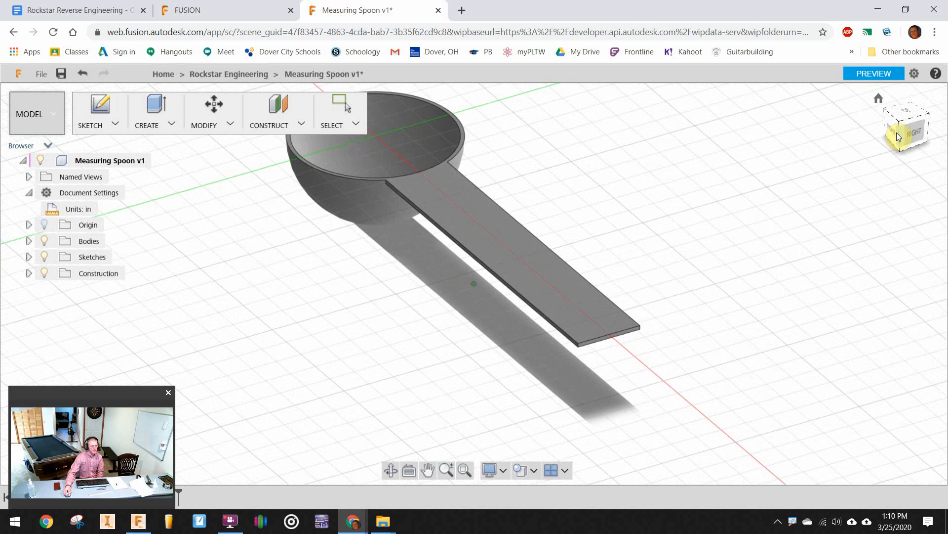
Fillet the two short vertical edges at the handle's free end with a 0.25 in radius.
{"action": "left_click", "coordinate": [215, 118]}
{"action": "left_click", "coordinate": [216, 120]}
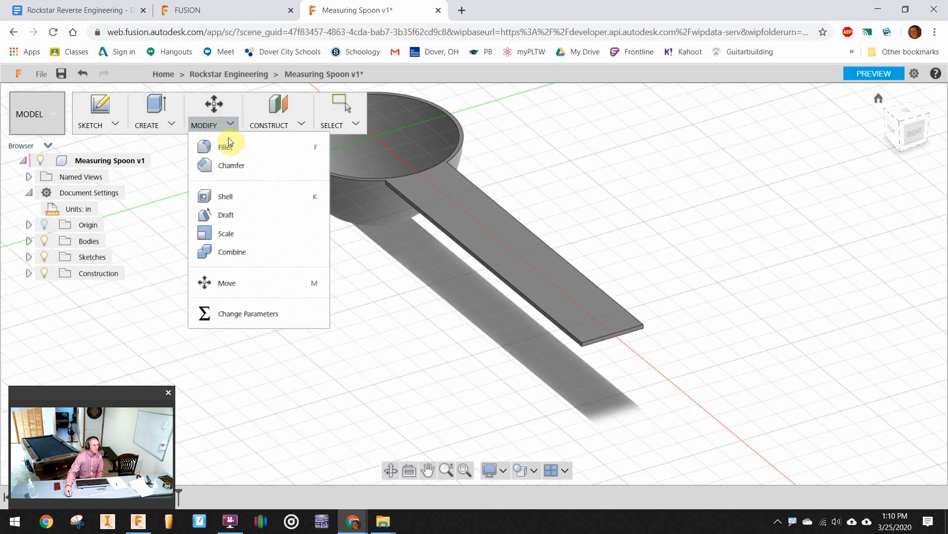
{"action": "left_click", "coordinate": [233, 147]}
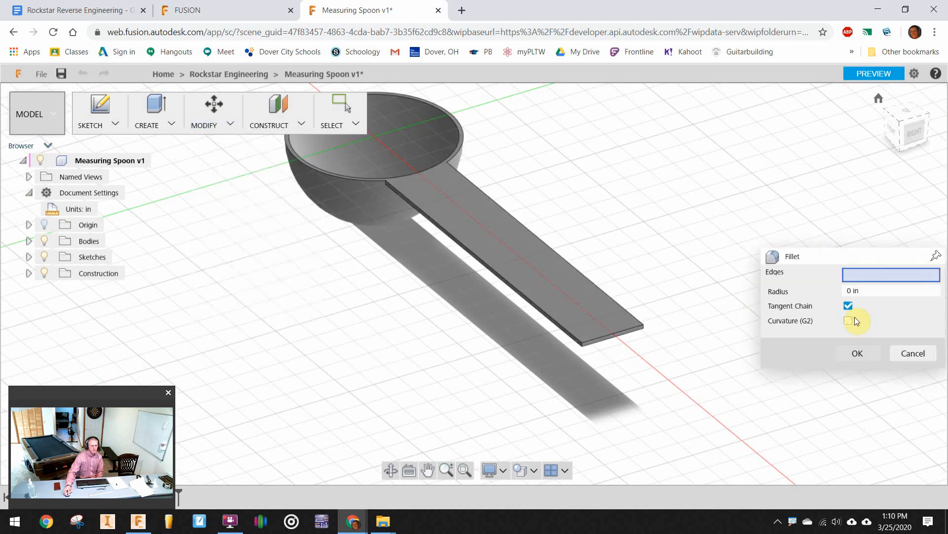
{"action": "left_click", "coordinate": [906, 291]}
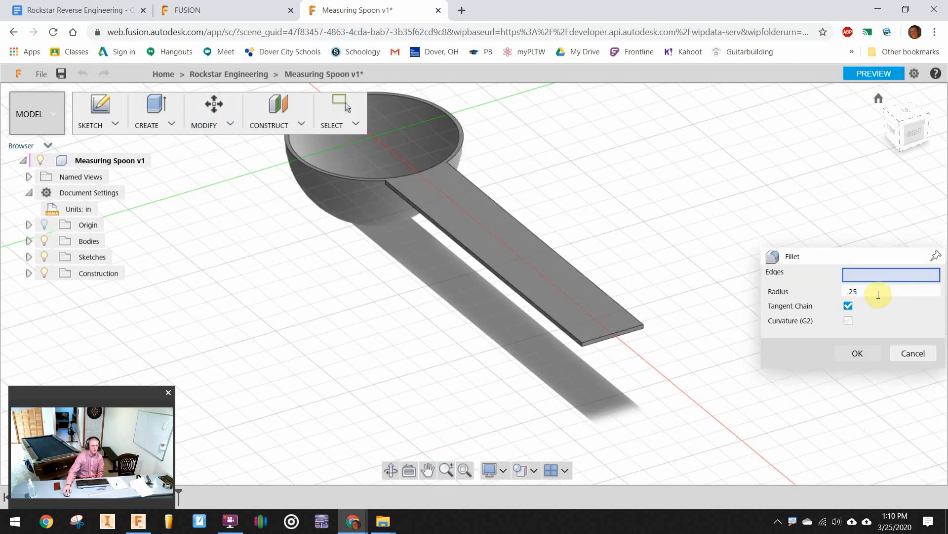
{"action": "scroll", "coordinate": [657, 339], "scroll_direction": "up", "scroll_amount": 4}
{"action": "scroll", "coordinate": [644, 347], "scroll_direction": "up", "scroll_amount": 2}
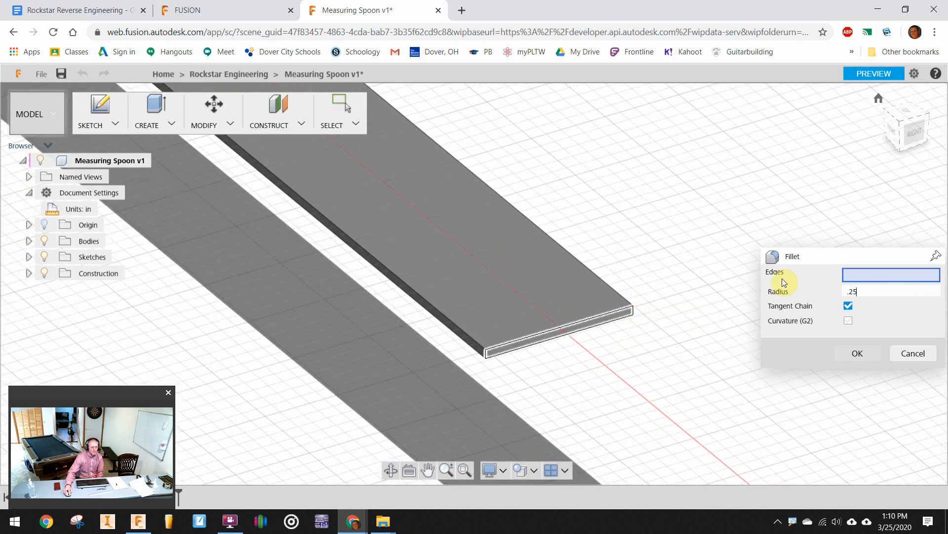
{"action": "scroll", "coordinate": [633, 310], "scroll_direction": "up", "scroll_amount": 2}
{"action": "left_click", "coordinate": [633, 309]}
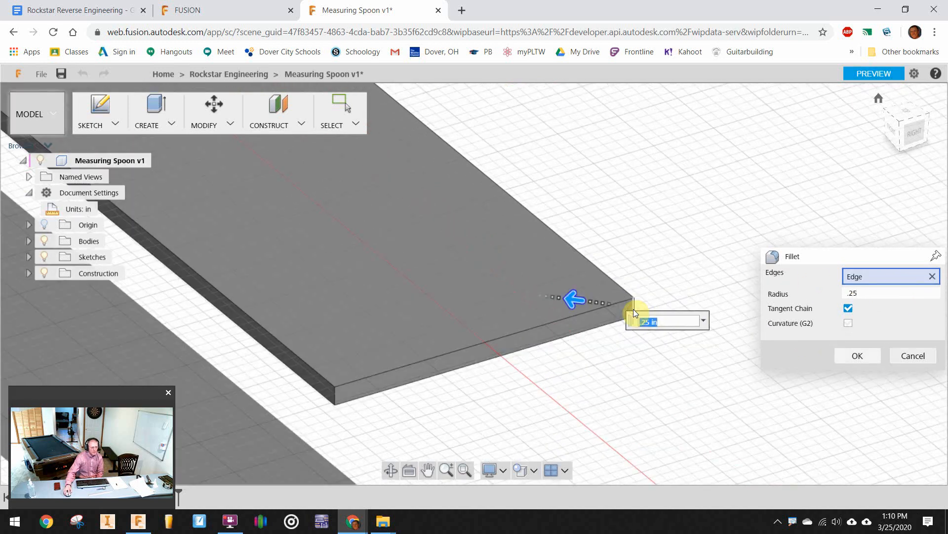
{"action": "left_click", "coordinate": [335, 396]}
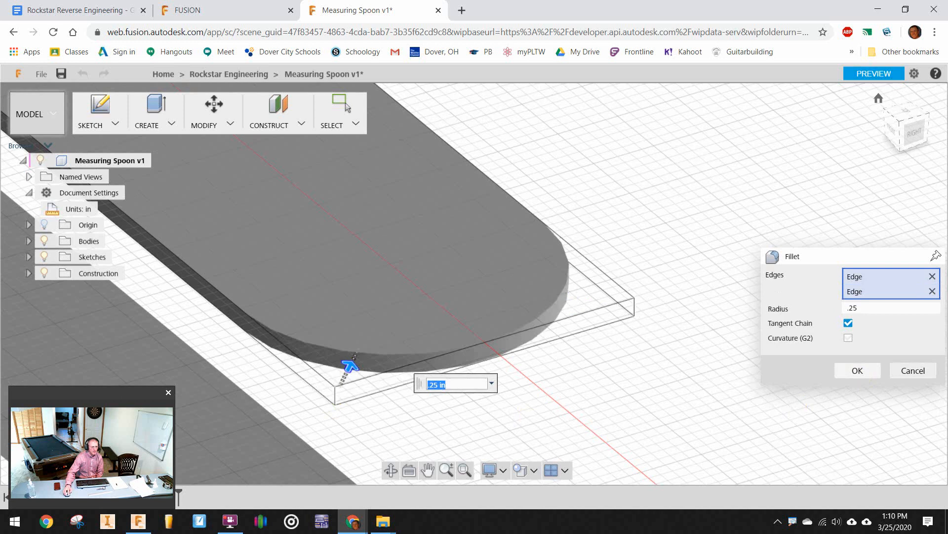
{"action": "left_click", "coordinate": [862, 371]}
Create a new sketch on the top face of the handle.
{"action": "left_click", "coordinate": [101, 125]}
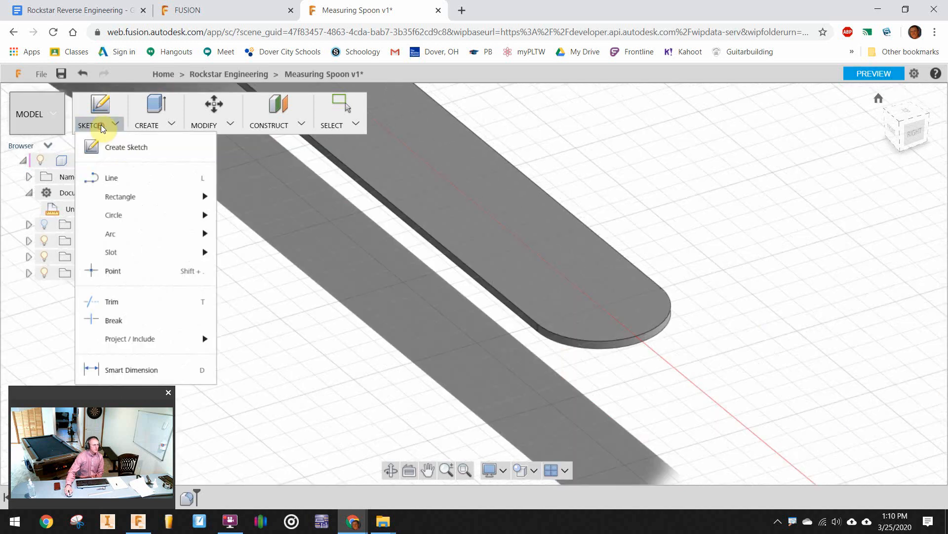
{"action": "left_click", "coordinate": [115, 148]}
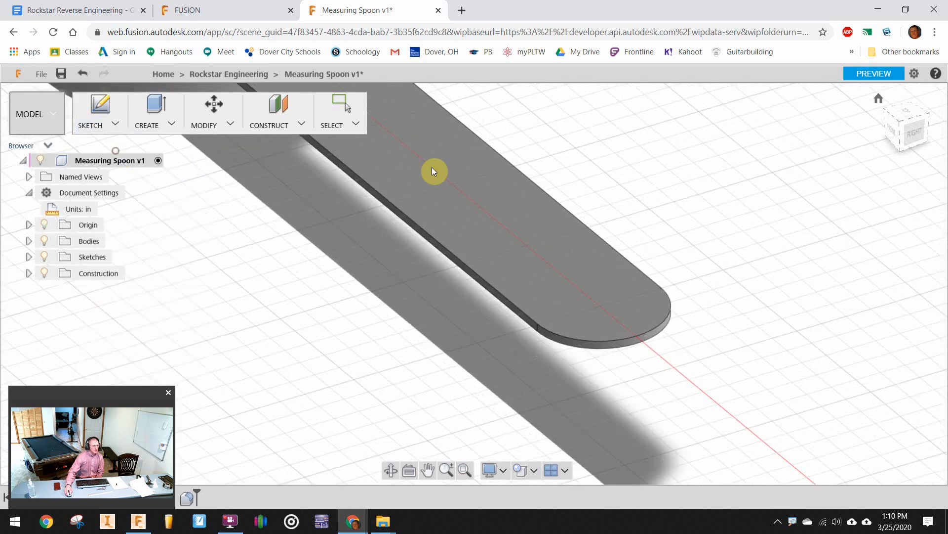
{"action": "left_click", "coordinate": [545, 250]}
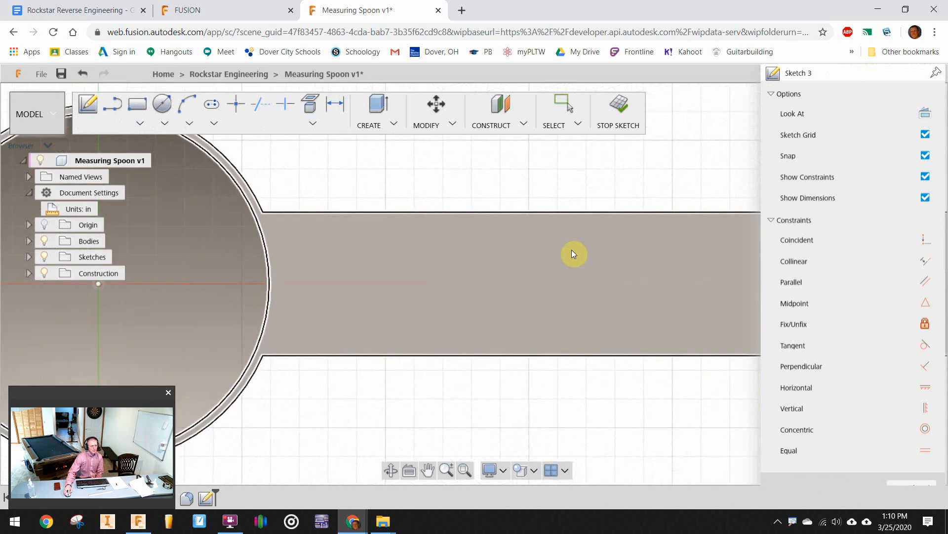
Sketch a 0.25 in wide center-to-center slot along the handle's centerline, starting at the rounded end's center point, and finish the sketch.
{"action": "scroll", "coordinate": [585, 260], "scroll_direction": "down", "scroll_amount": 1}
{"action": "mouse_move", "coordinate": [591, 199]}
{"action": "middle_mouse_down"}
{"action": "mouse_move", "coordinate": [233, 252]}
{"action": "mouse_move", "coordinate": [248, 198]}
{"action": "middle_mouse_up"}
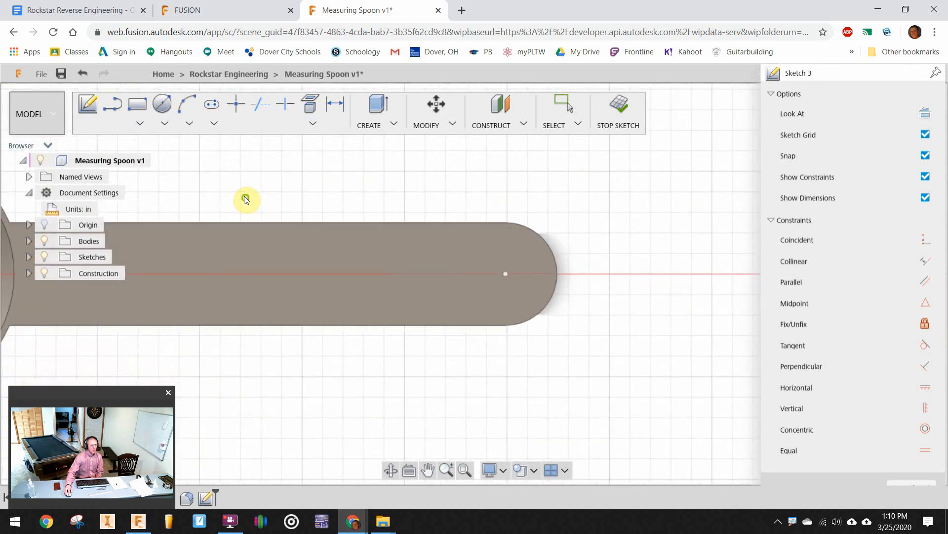
{"action": "left_click", "coordinate": [211, 121]}
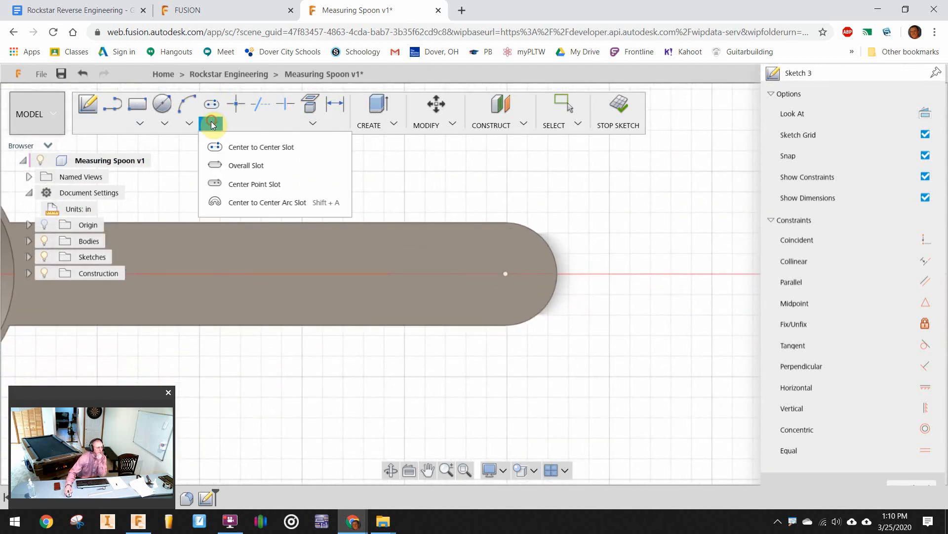
{"action": "left_click", "coordinate": [242, 149]}
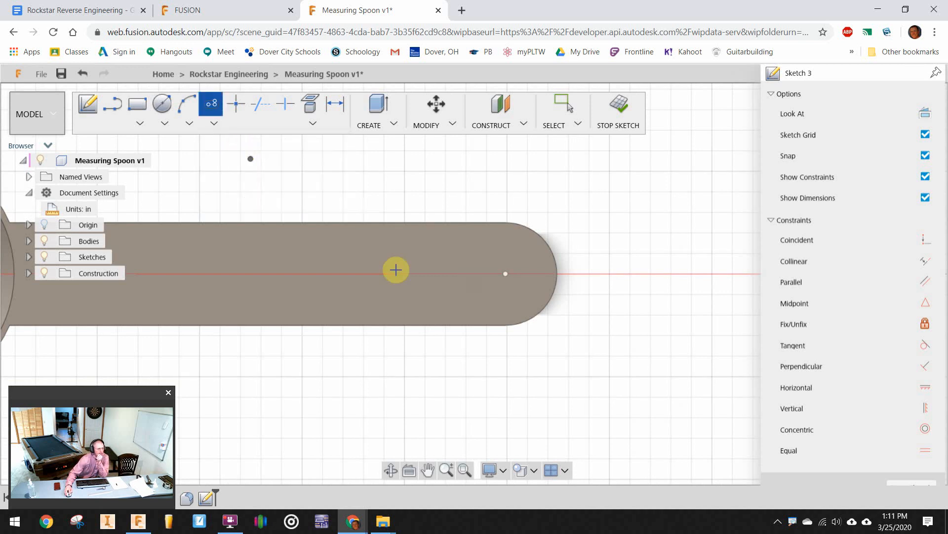
{"action": "left_click", "coordinate": [507, 274]}
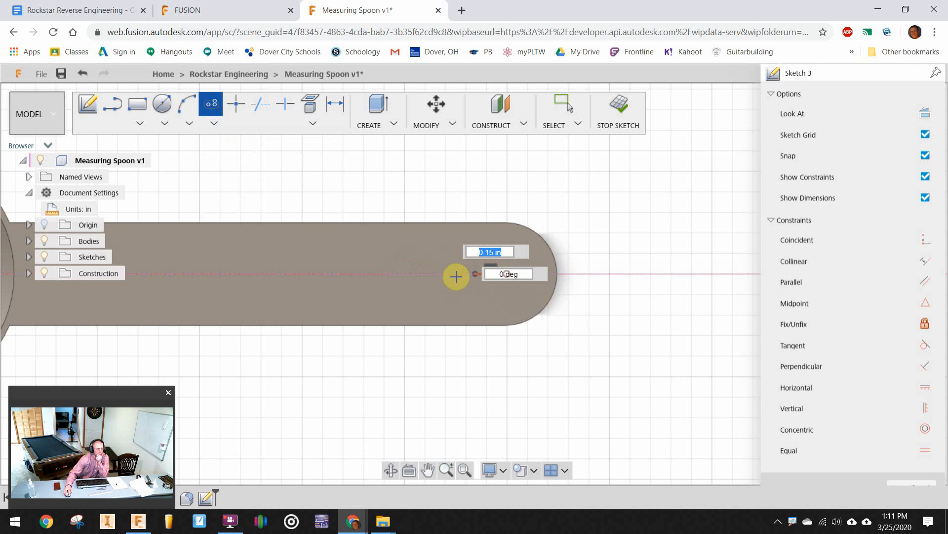
{"action": "left_click", "coordinate": [417, 273]}
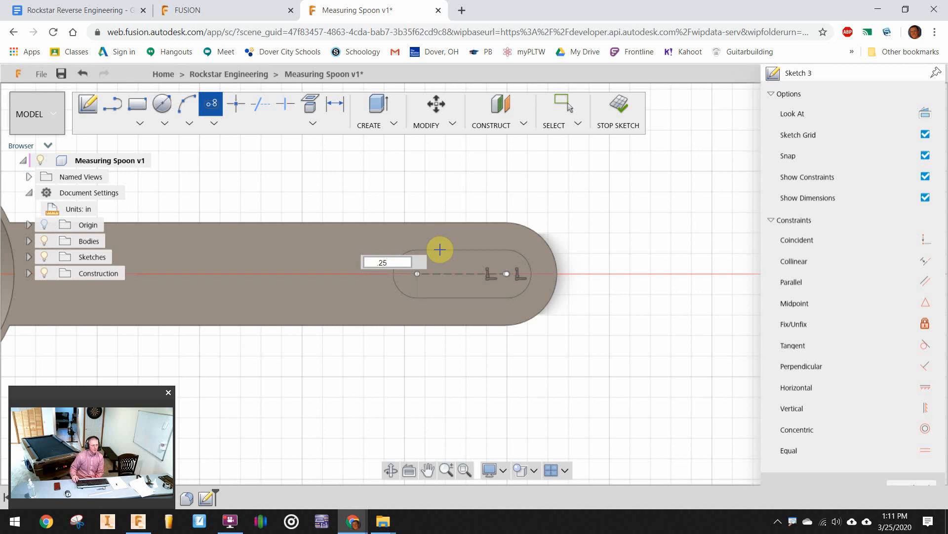
{"action": "type", "text": ".25"}
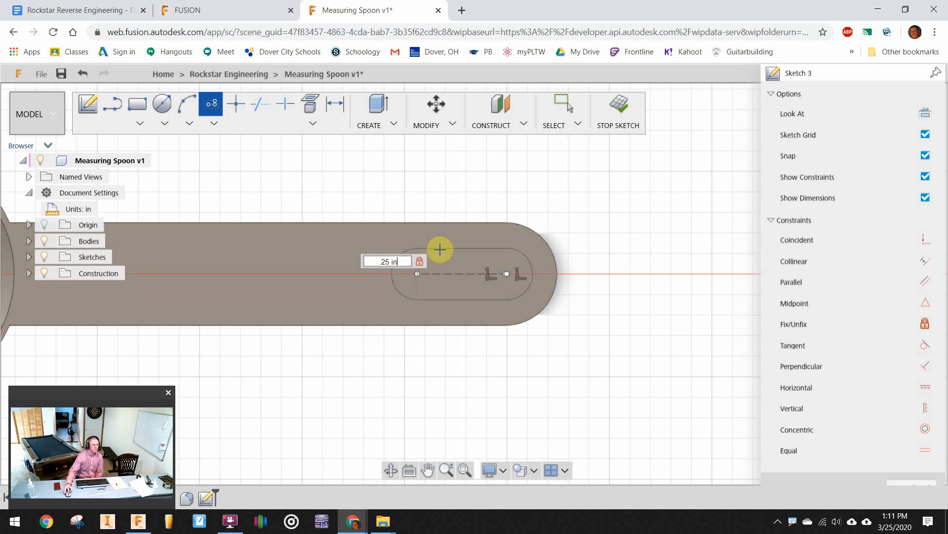
{"action": "left_click", "coordinate": [440, 250]}
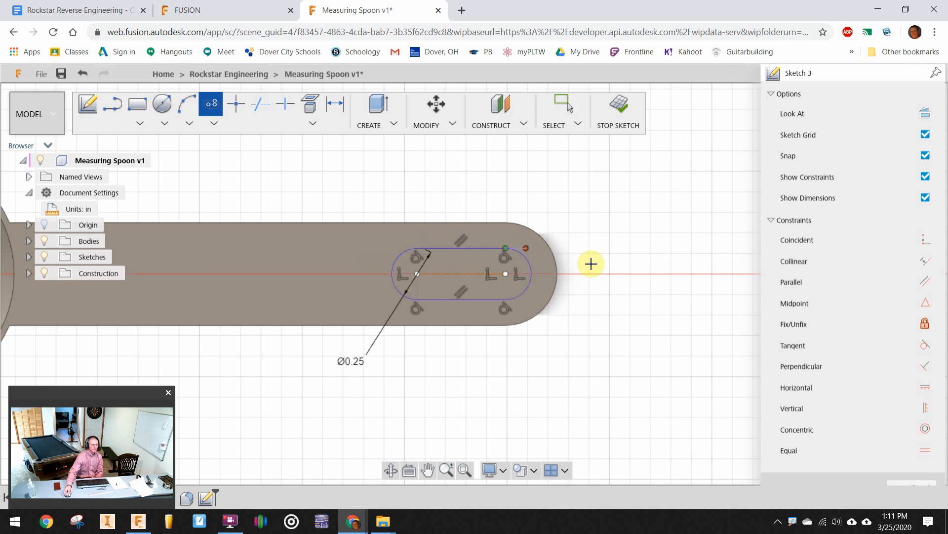
{"action": "left_click", "coordinate": [620, 108]}
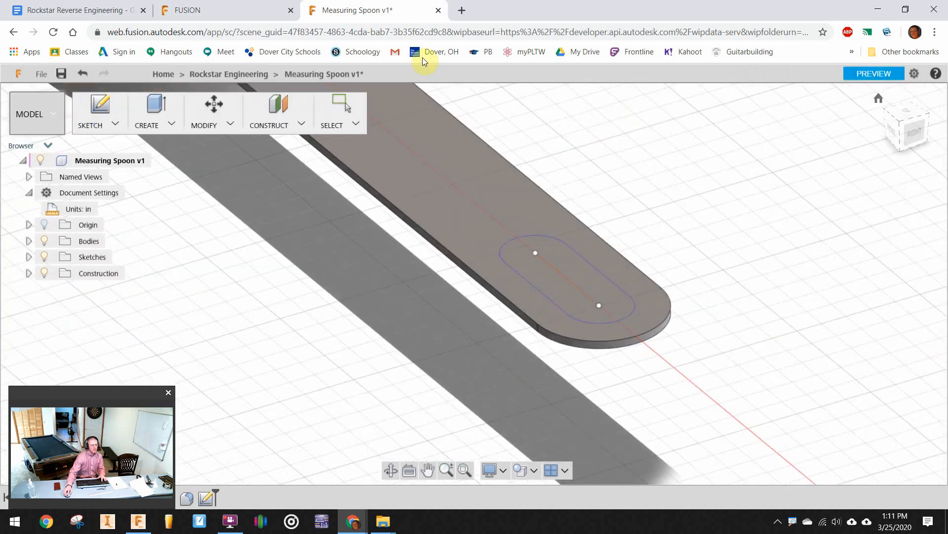
Extrude the slot profile as a cut through the handle's full thickness.
{"action": "left_click", "coordinate": [155, 129]}
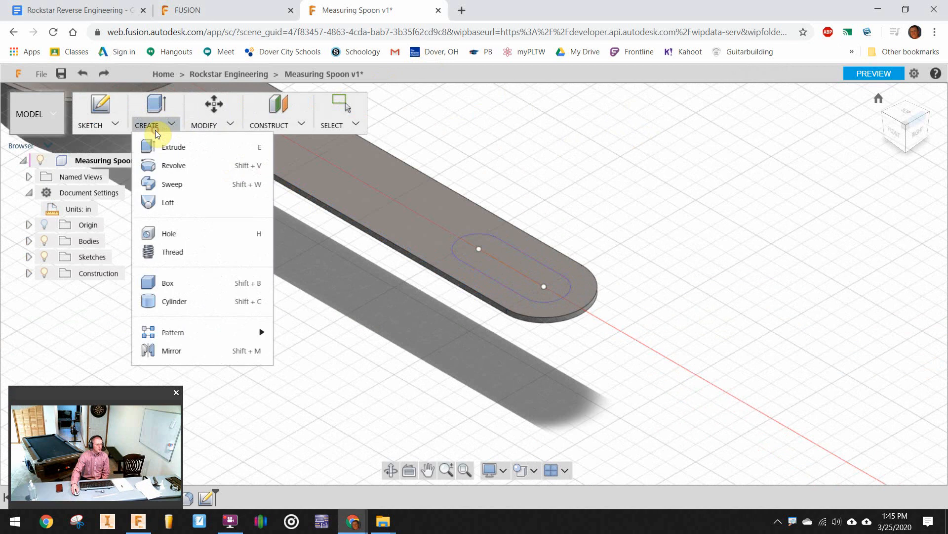
{"action": "left_click", "coordinate": [164, 150]}
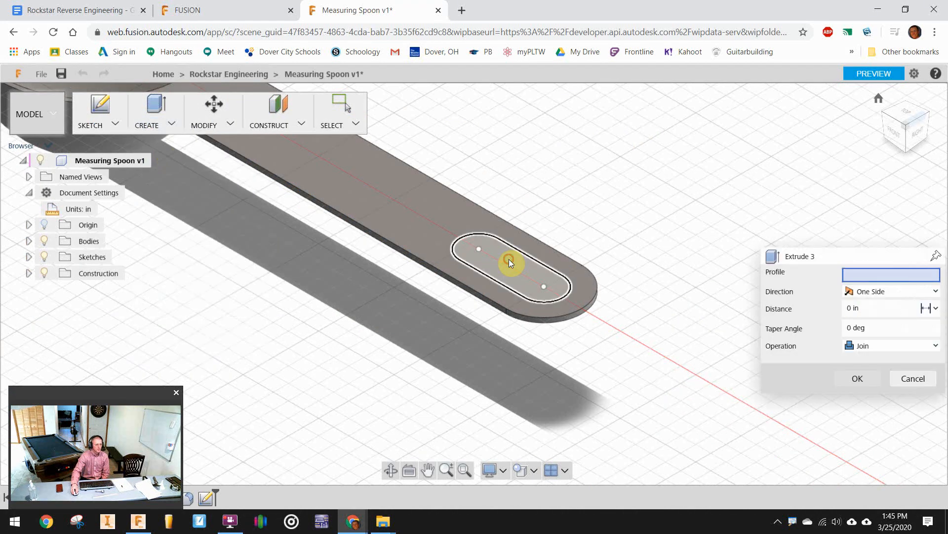
{"action": "left_click", "coordinate": [508, 259]}
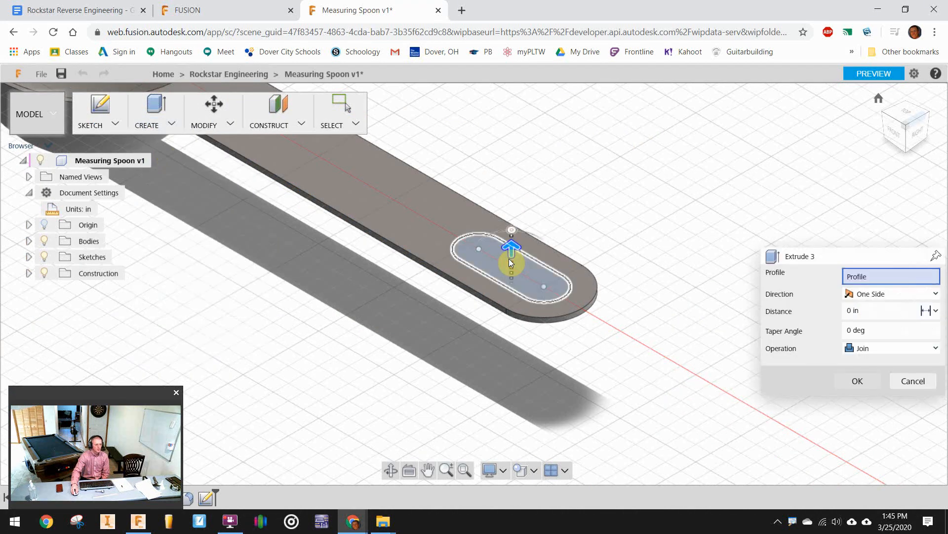
{"action": "left_click", "coordinate": [866, 382]}
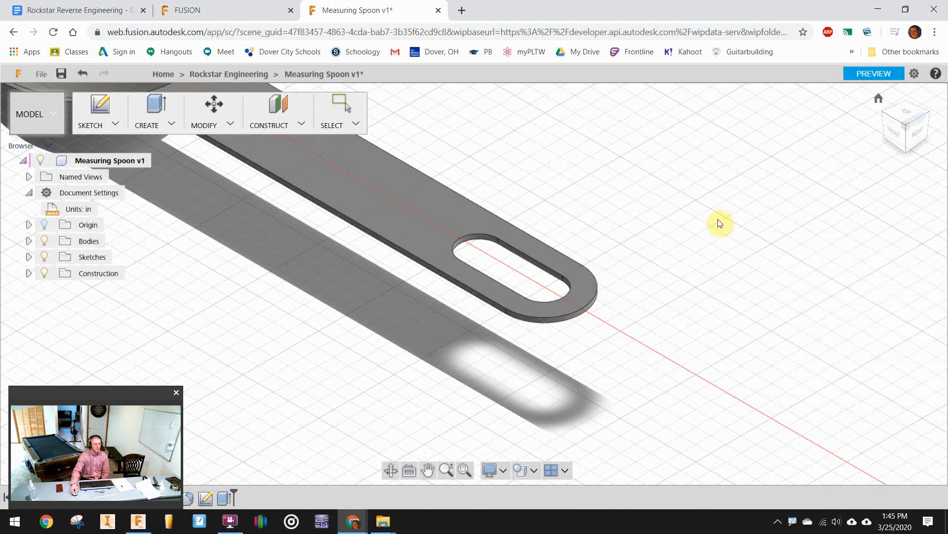
Save the completed measuring spoon design.
{"action": "scroll", "coordinate": [720, 223], "scroll_direction": "down", "scroll_amount": 1}
{"action": "left_click", "coordinate": [879, 99]}
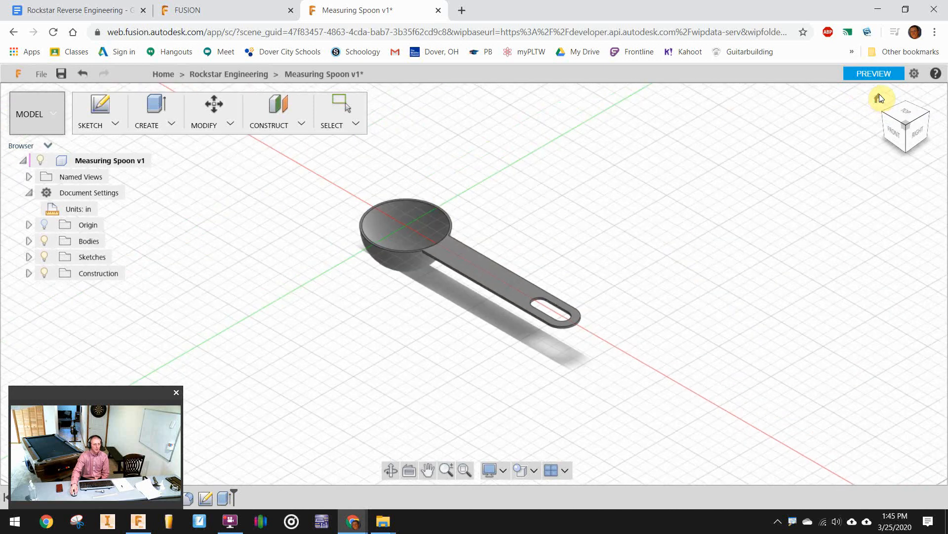
{"action": "scroll", "coordinate": [434, 235], "scroll_direction": "up", "scroll_amount": 1}
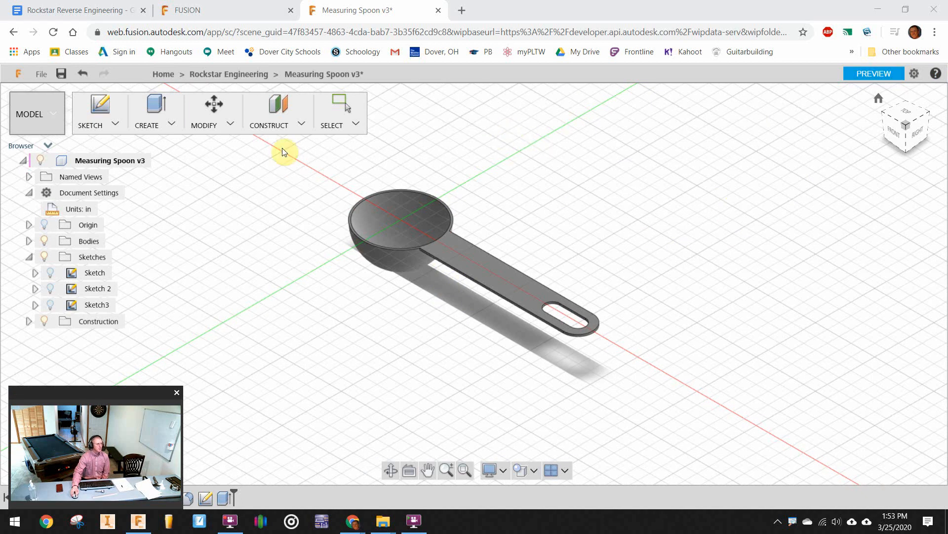
{"action": "left_click", "coordinate": [60, 75]}
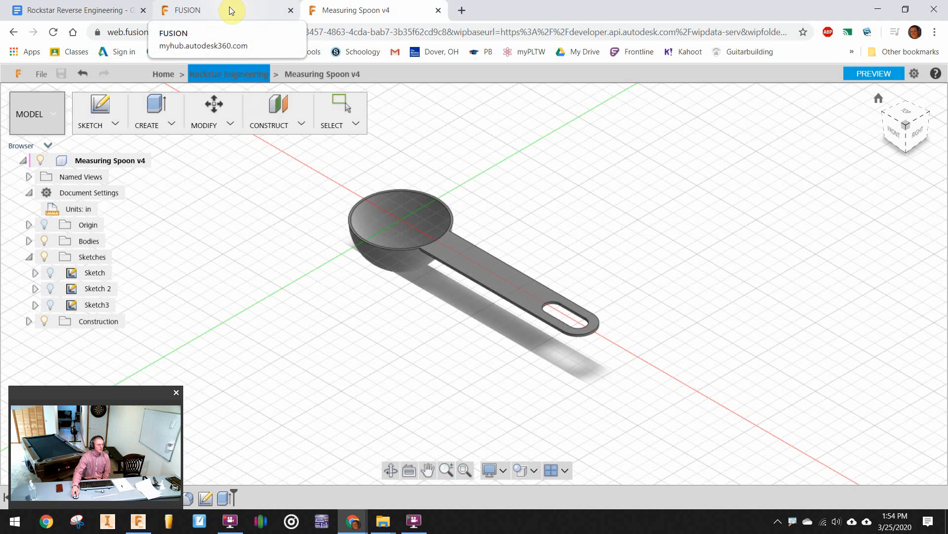
From the Rockstar Engineering project page, share Measuring Spoon by public link with viewer downloads disabled, and copy the link.
{"action": "left_click", "coordinate": [204, 13]}
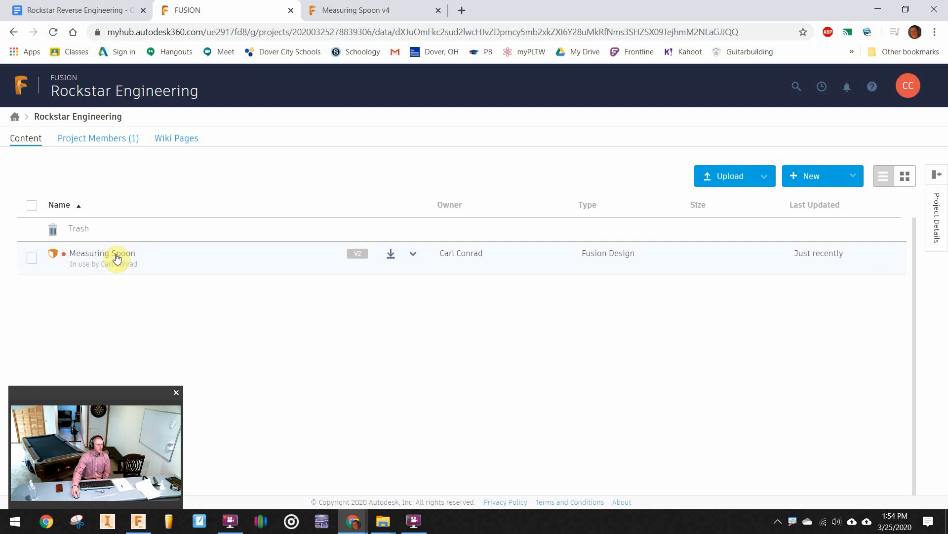
{"action": "left_click", "coordinate": [413, 256]}
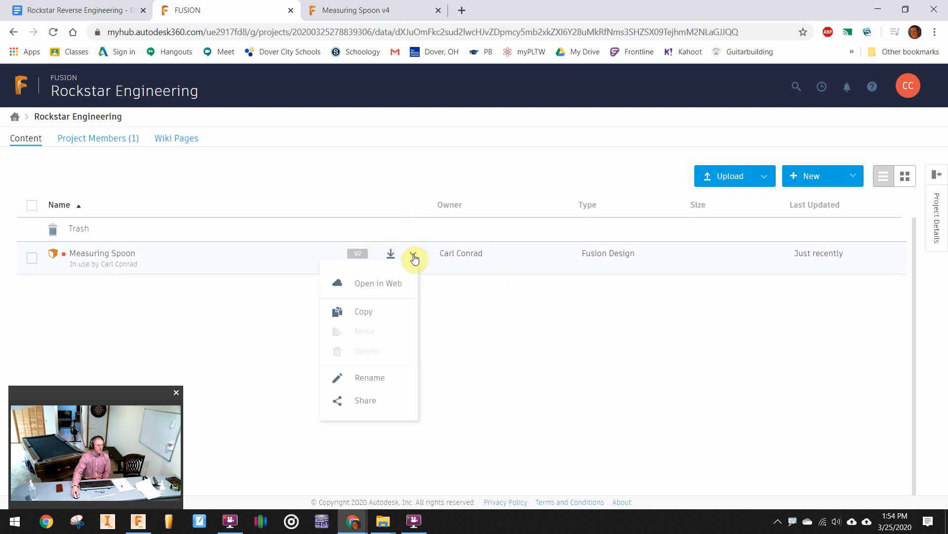
{"action": "left_click", "coordinate": [360, 401]}
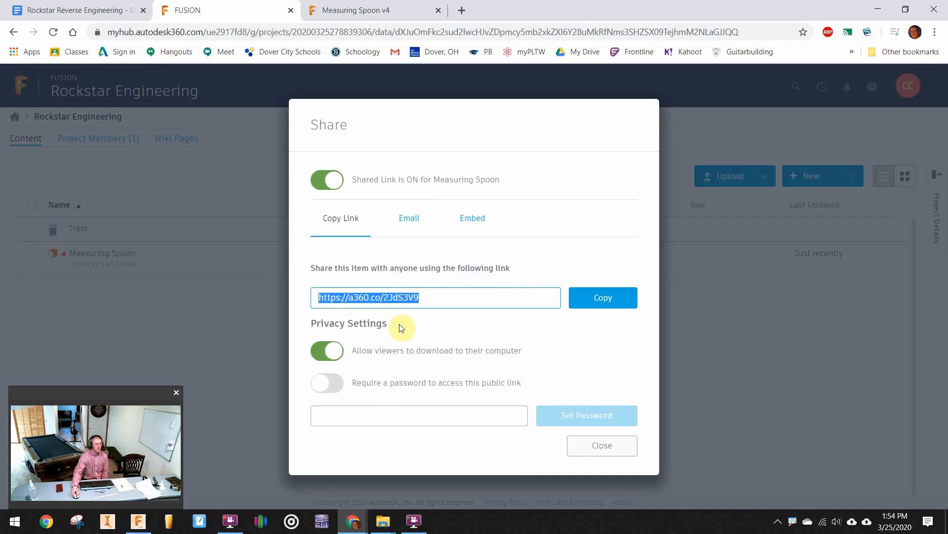
{"action": "left_click", "coordinate": [339, 352]}
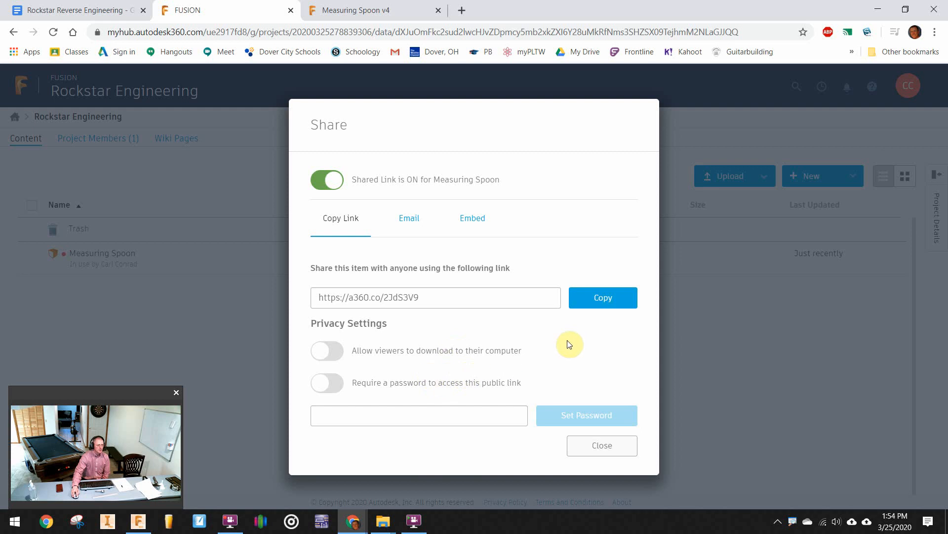
{"action": "left_click", "coordinate": [603, 304]}
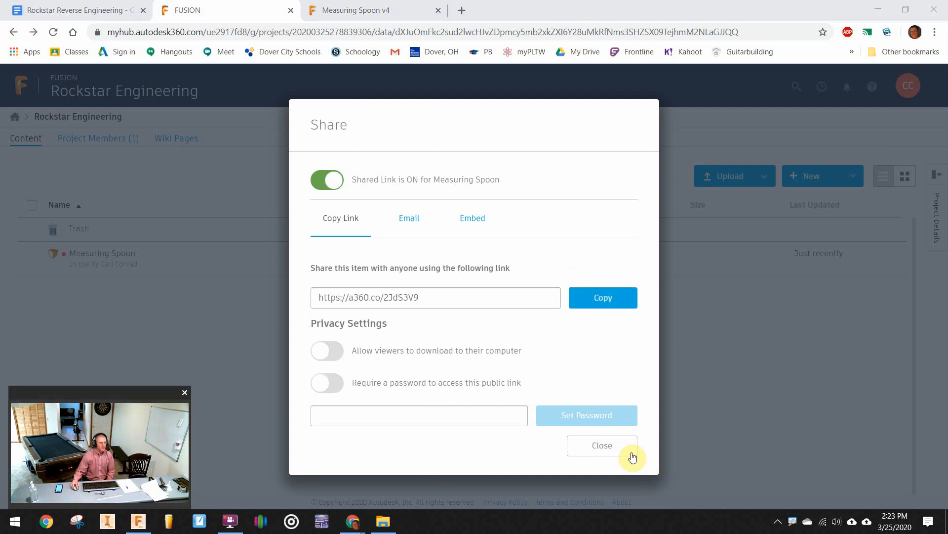
{"action": "left_click", "coordinate": [631, 452]}
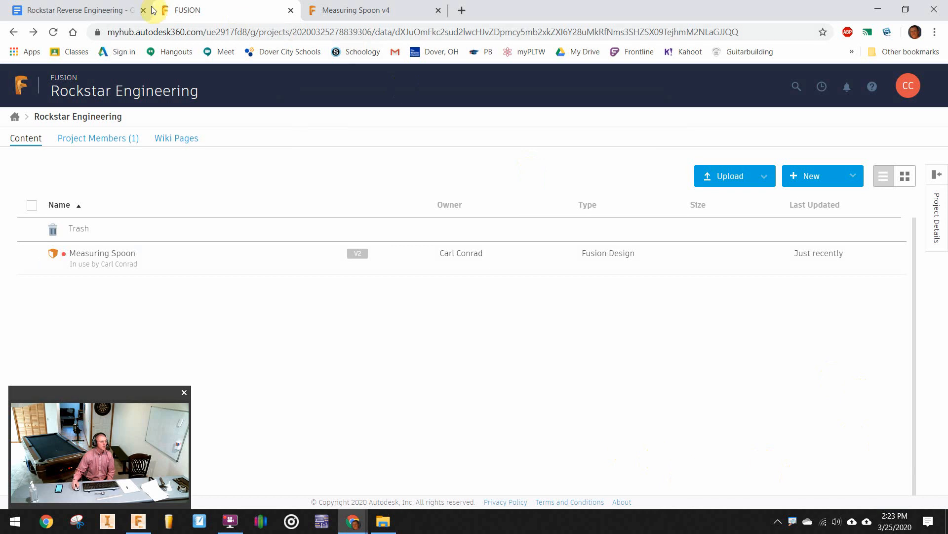
In the Rockstar Reverse Engineering document, link the Monday title "My Measuring Spoon" to the copied public link.
{"action": "left_click", "coordinate": [72, 11]}
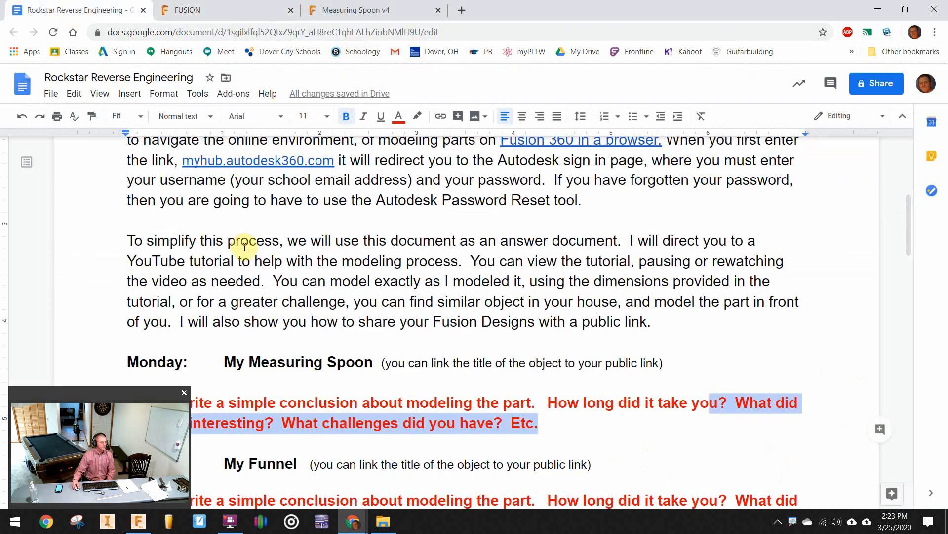
{"action": "scroll", "coordinate": [345, 342], "scroll_direction": "down", "scroll_amount": 1}
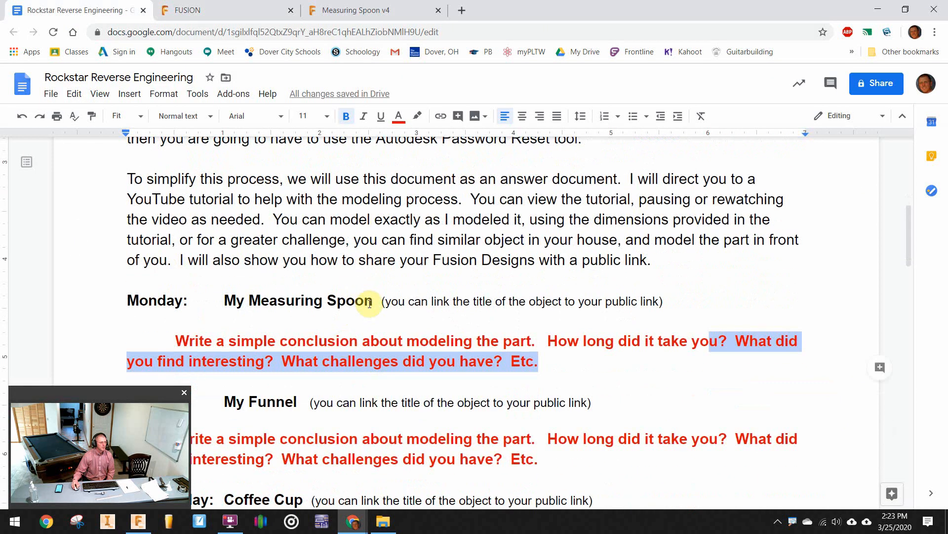
{"action": "left_click_drag", "start_coordinate": [373, 300], "coordinate": [223, 301]}
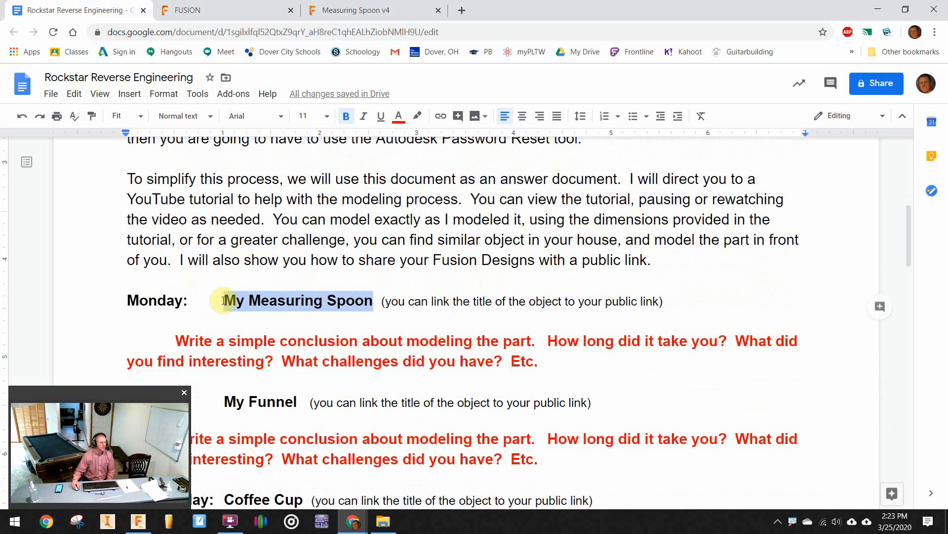
{"action": "left_click", "coordinate": [440, 118]}
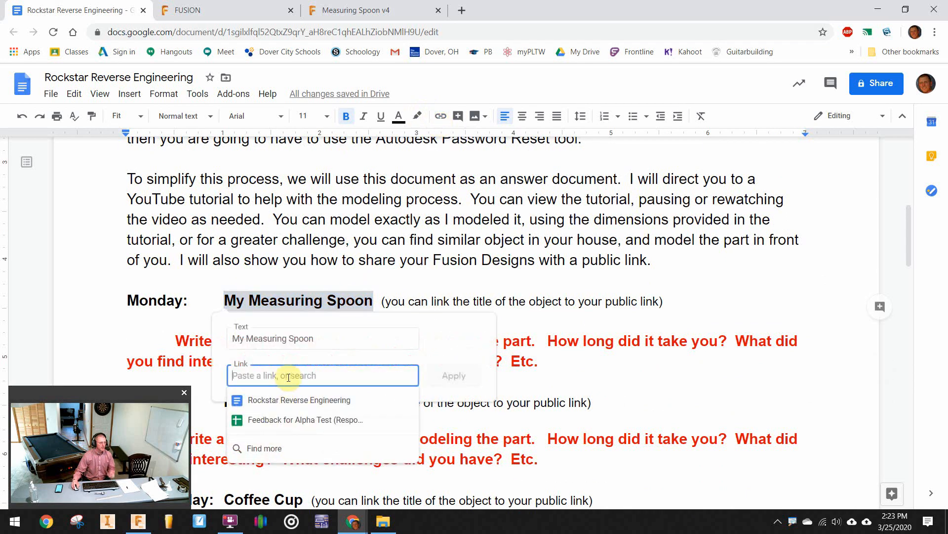
{"action": "key", "text": "ctrl+v"}
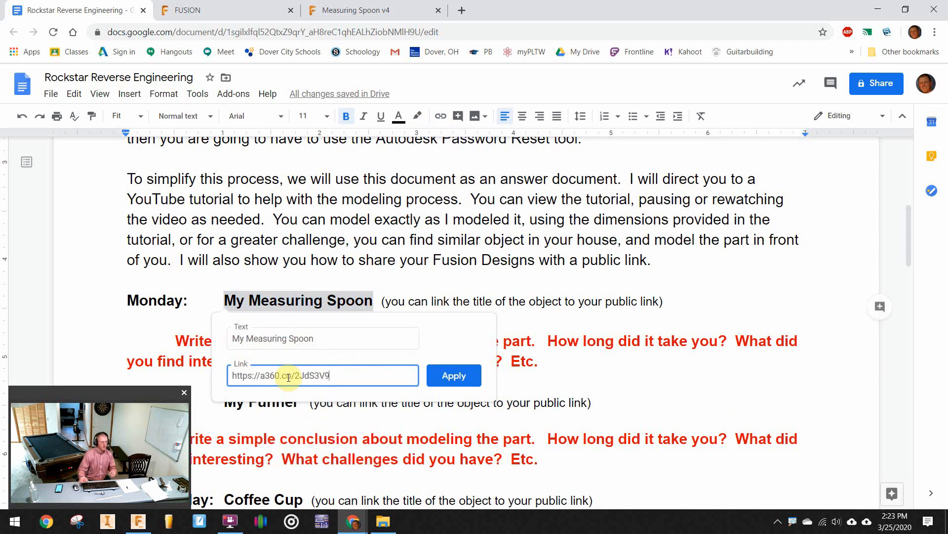
{"action": "left_click", "coordinate": [467, 376]}
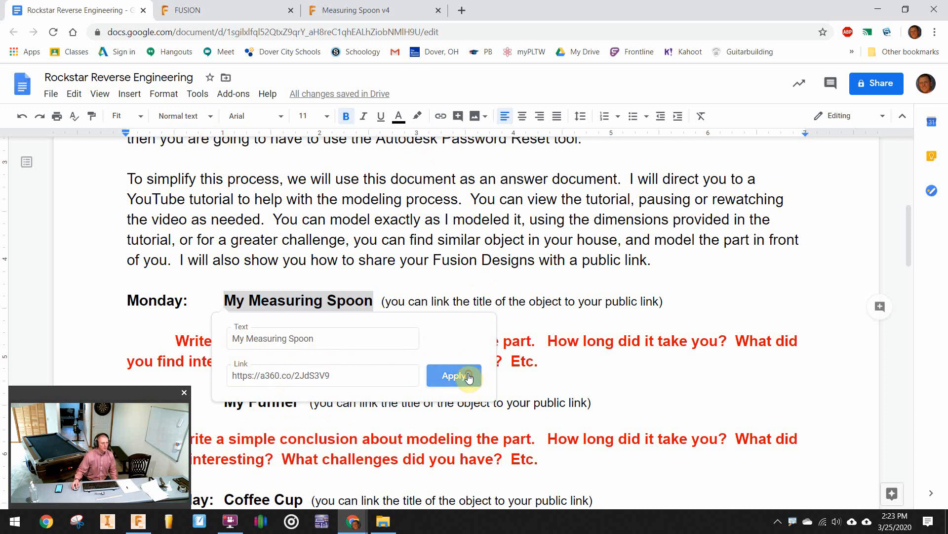
{"action": "scroll", "coordinate": [328, 262], "scroll_direction": "down", "scroll_amount": 1}
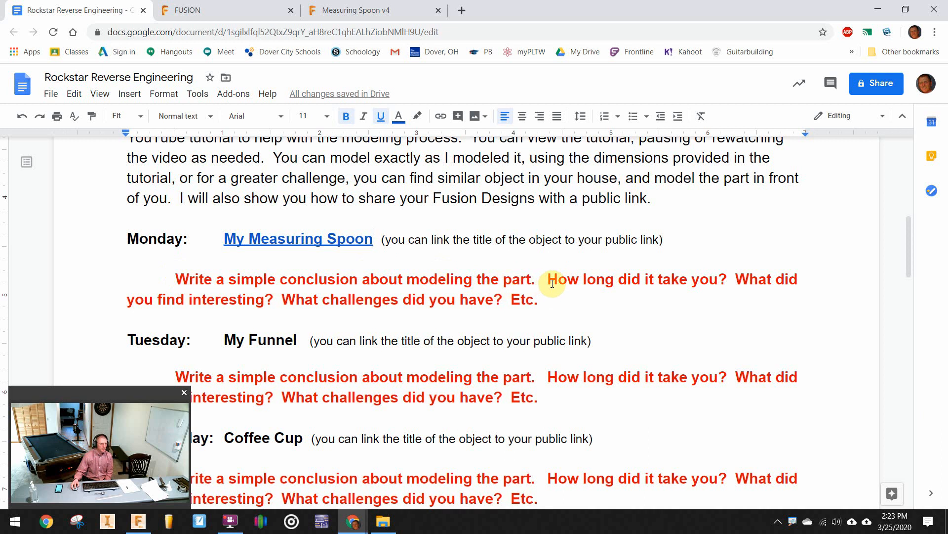
Switch to the Autodesk Fusion 360 desktop app, show its data panel and refresh the project list.
{"action": "left_click", "coordinate": [140, 522]}
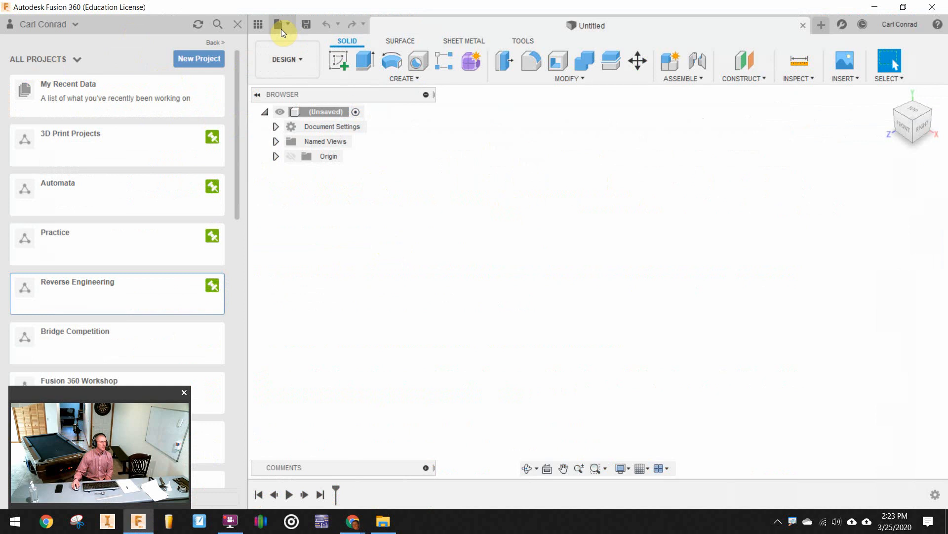
{"action": "left_click", "coordinate": [261, 24]}
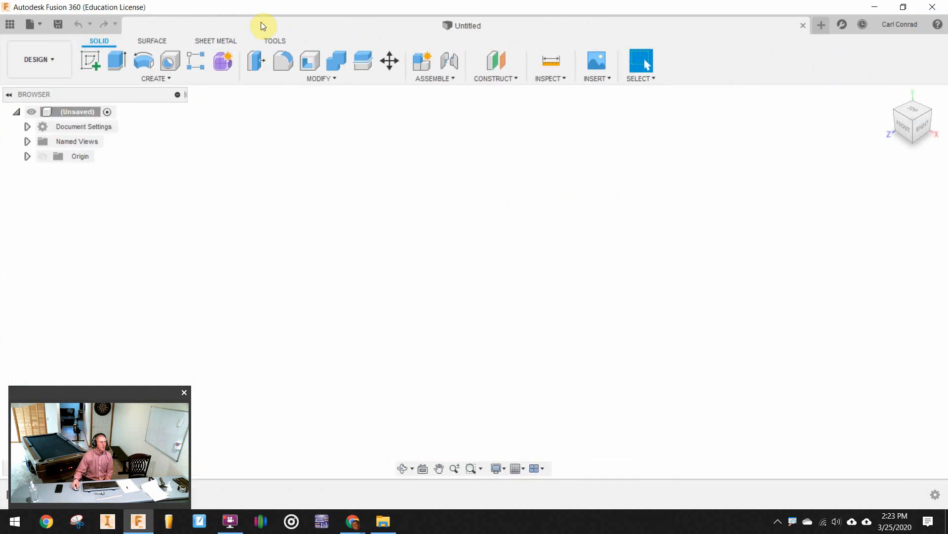
{"action": "left_click", "coordinate": [9, 25]}
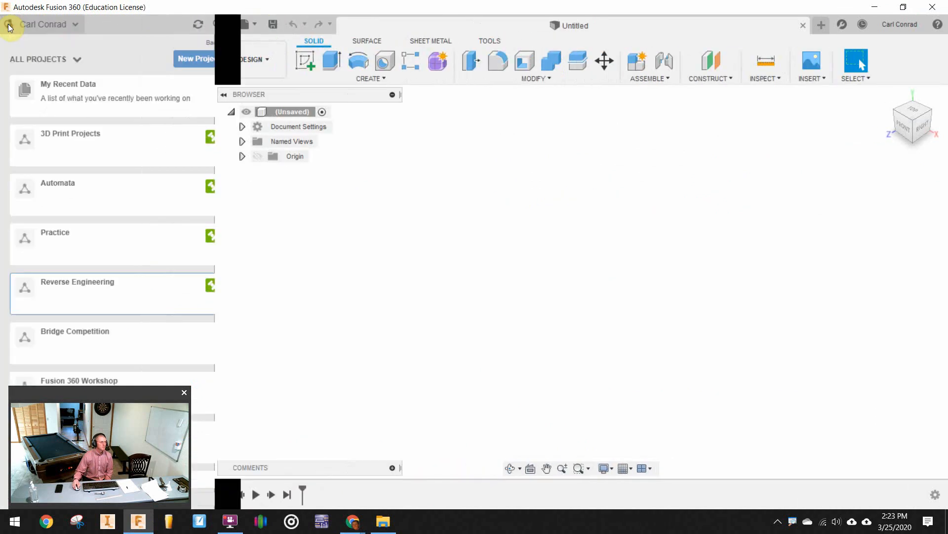
{"action": "left_click", "coordinate": [40, 59]}
{"action": "left_click", "coordinate": [371, 250]}
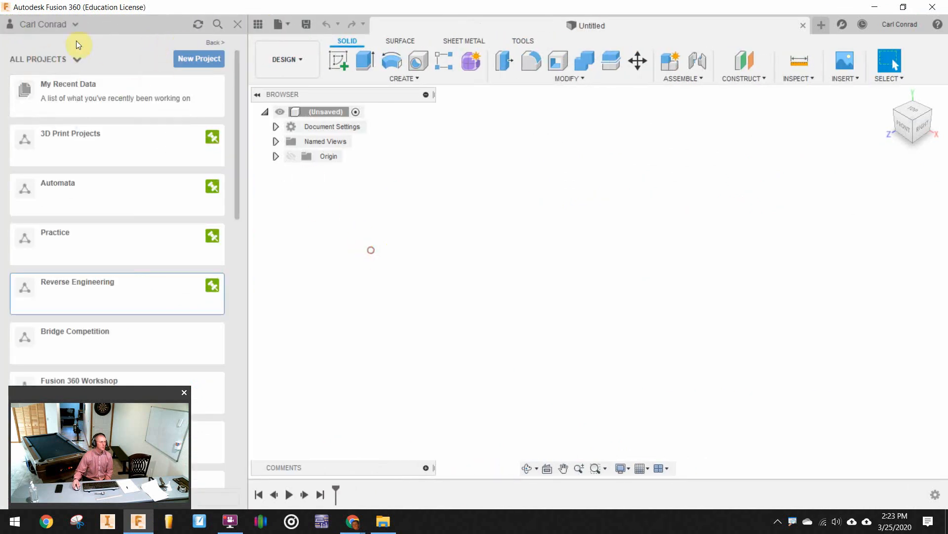
{"action": "left_click", "coordinate": [198, 24]}
Open the Rockstar Engineering project and bring up the public link sharing settings for the Measuring Spoon design.
{"action": "scroll", "coordinate": [95, 246], "scroll_direction": "down", "scroll_amount": 3}
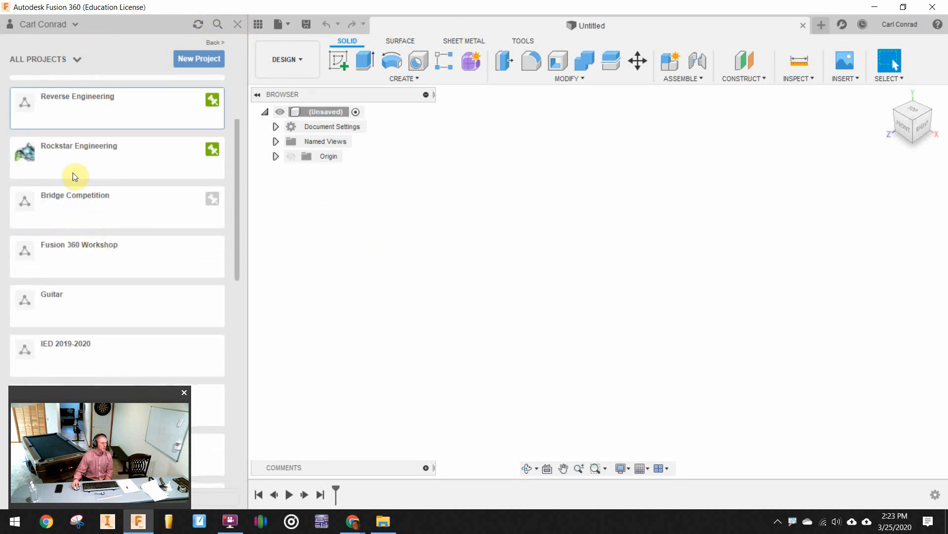
{"action": "left_click", "coordinate": [82, 146]}
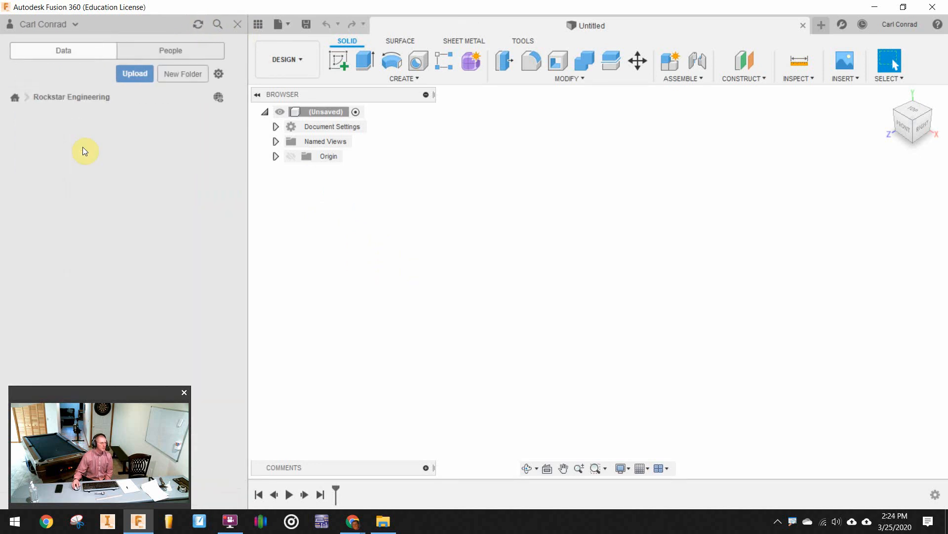
{"action": "right_click", "coordinate": [42, 165]}
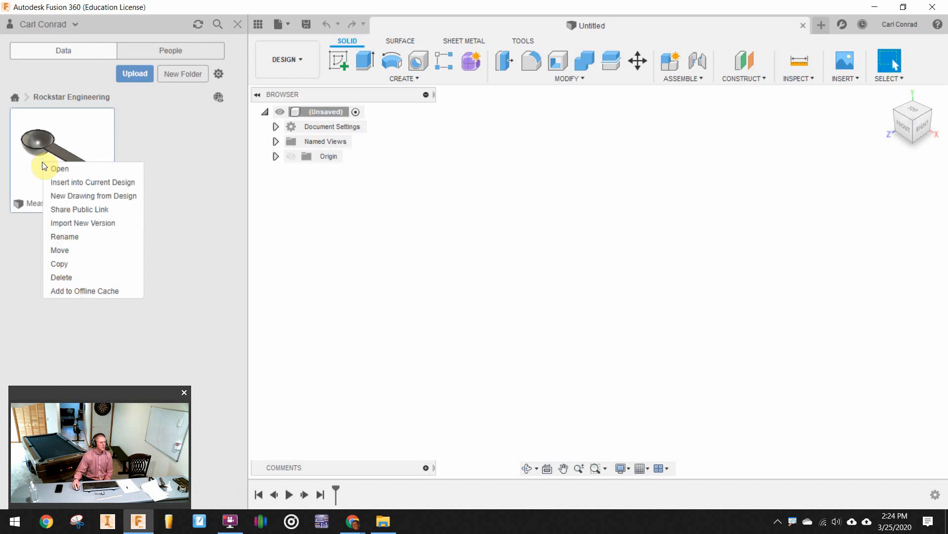
{"action": "left_click", "coordinate": [83, 211]}
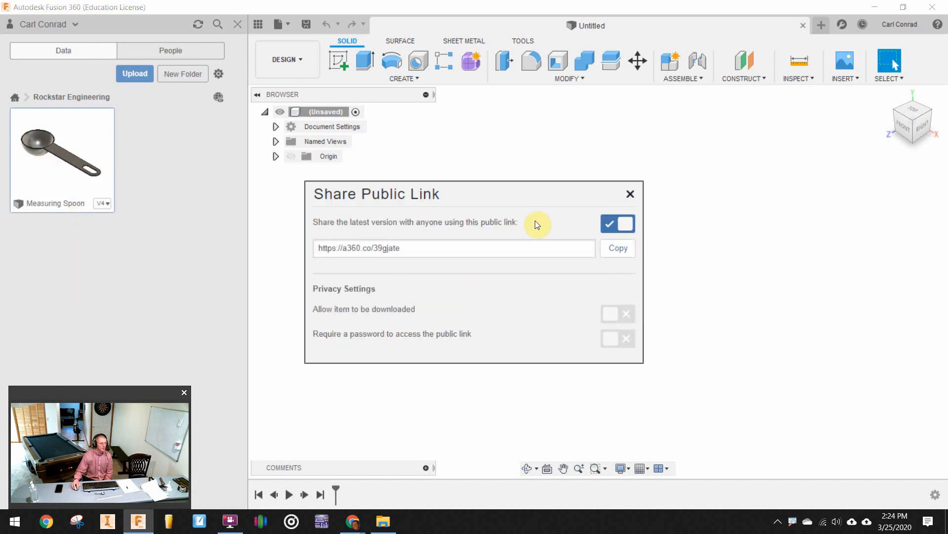